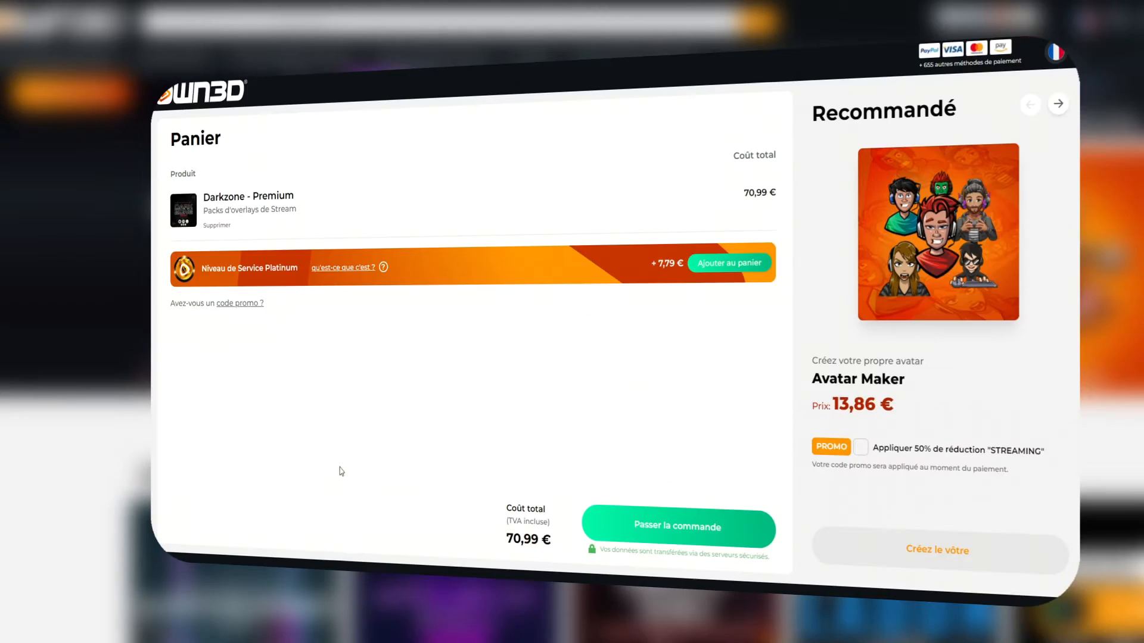
- Apply the promo code RUDLEDUR to the cart containing the Darkzone - Premium overlay pack
click(246, 305)
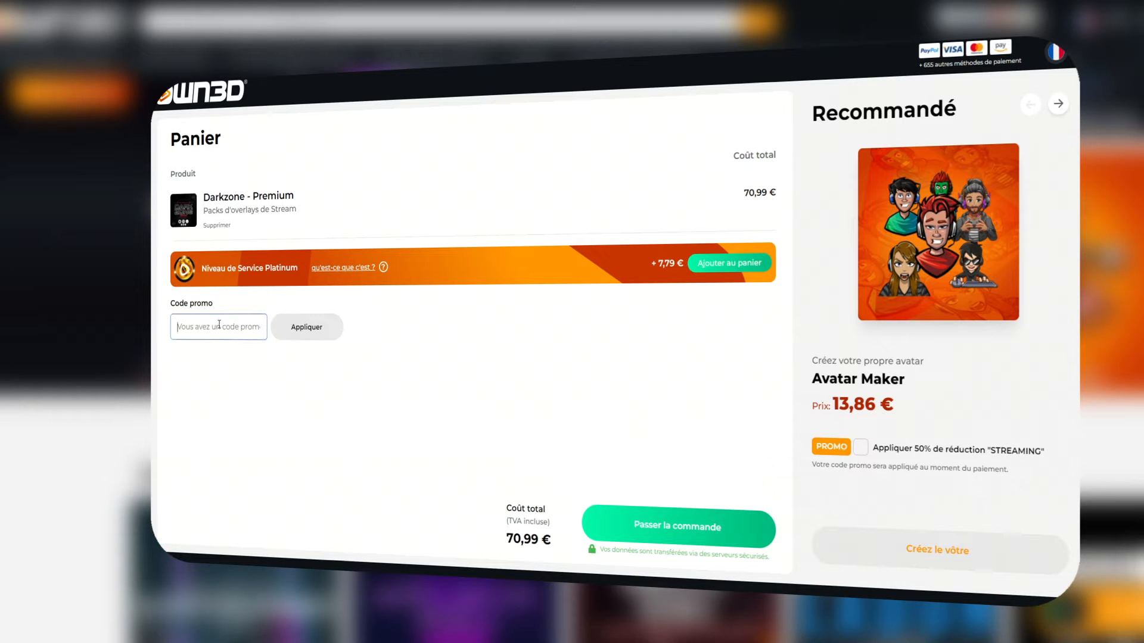
text(RUDLEDUR)
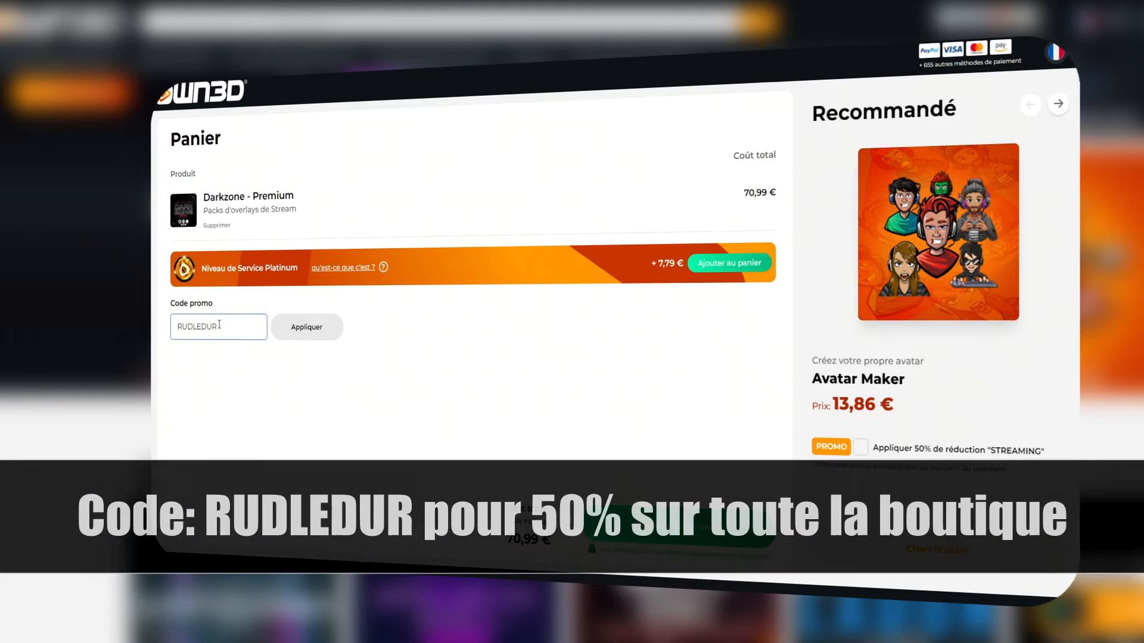
click(305, 327)
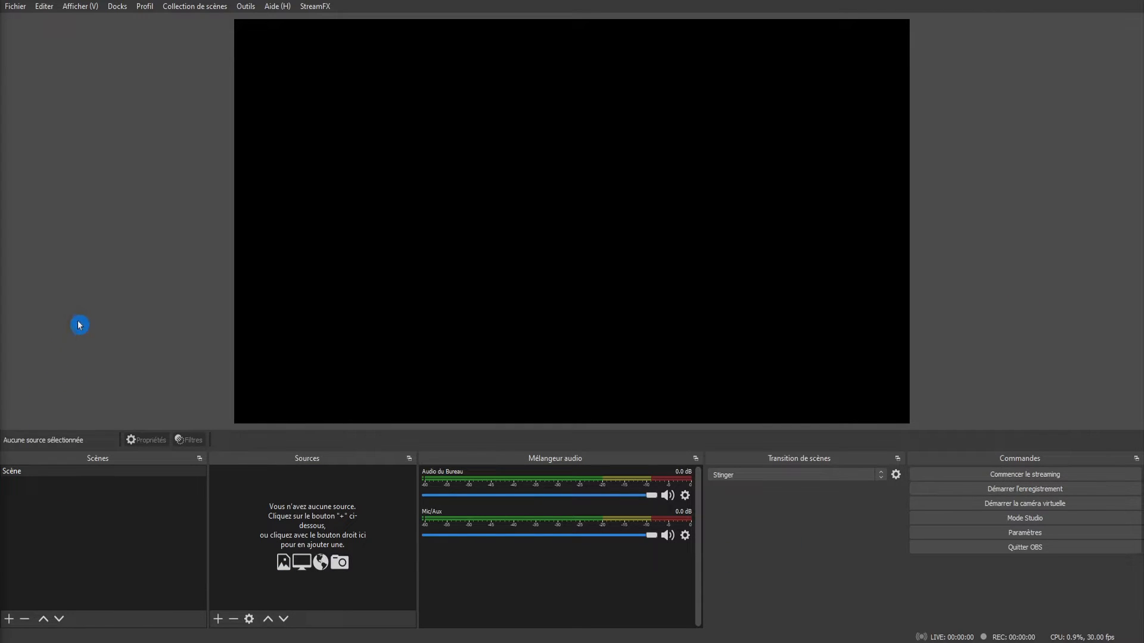
- Rename the existing scene as Jeu in OBS
right_click(14, 474)
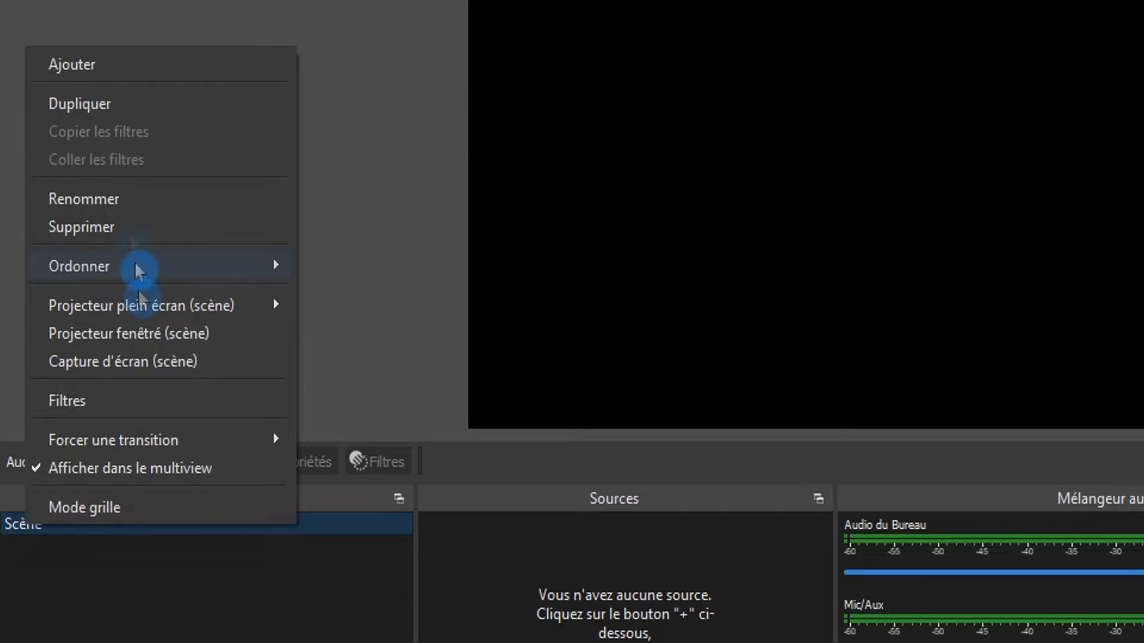
click(122, 198)
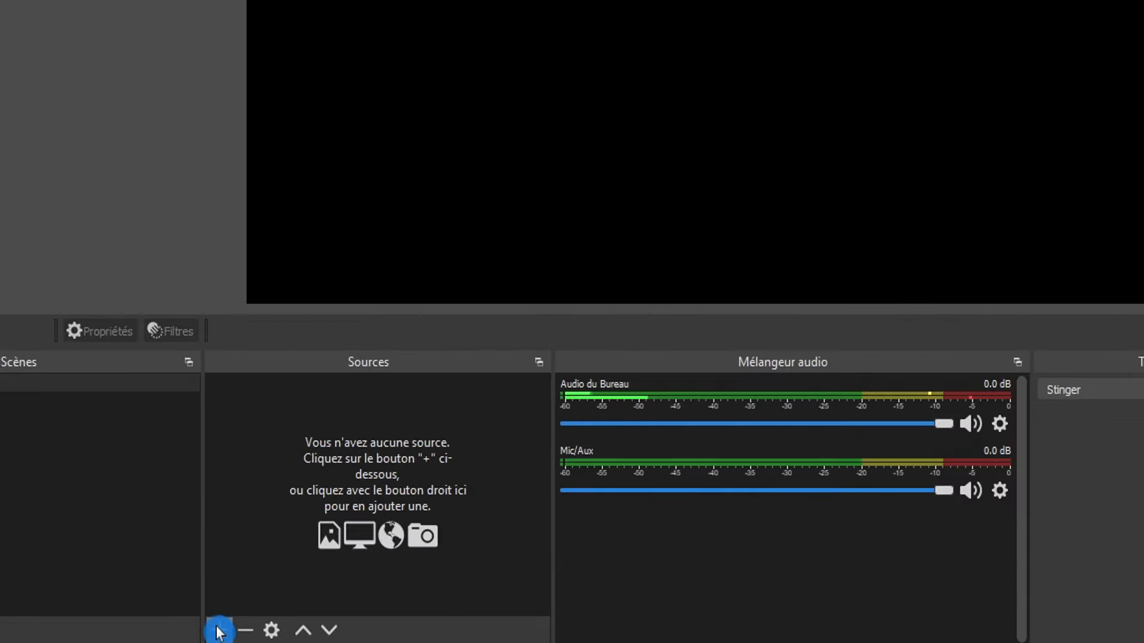
- Add a Capture de Jeu source that captures the specific window [Among Us.exe]: Among Us
click(219, 631)
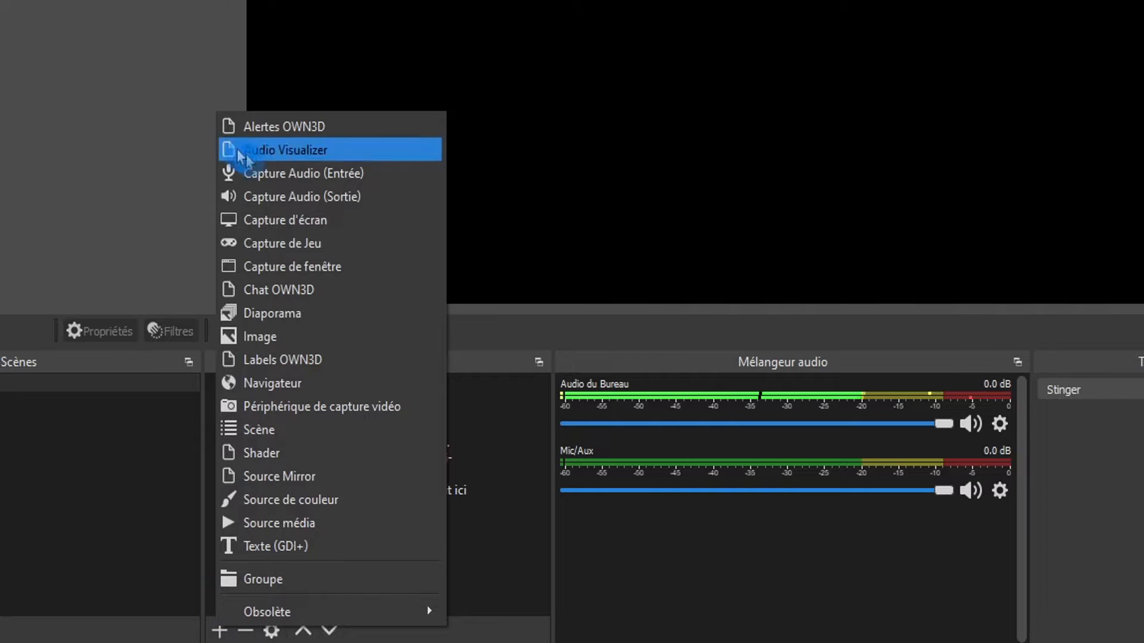
click(300, 249)
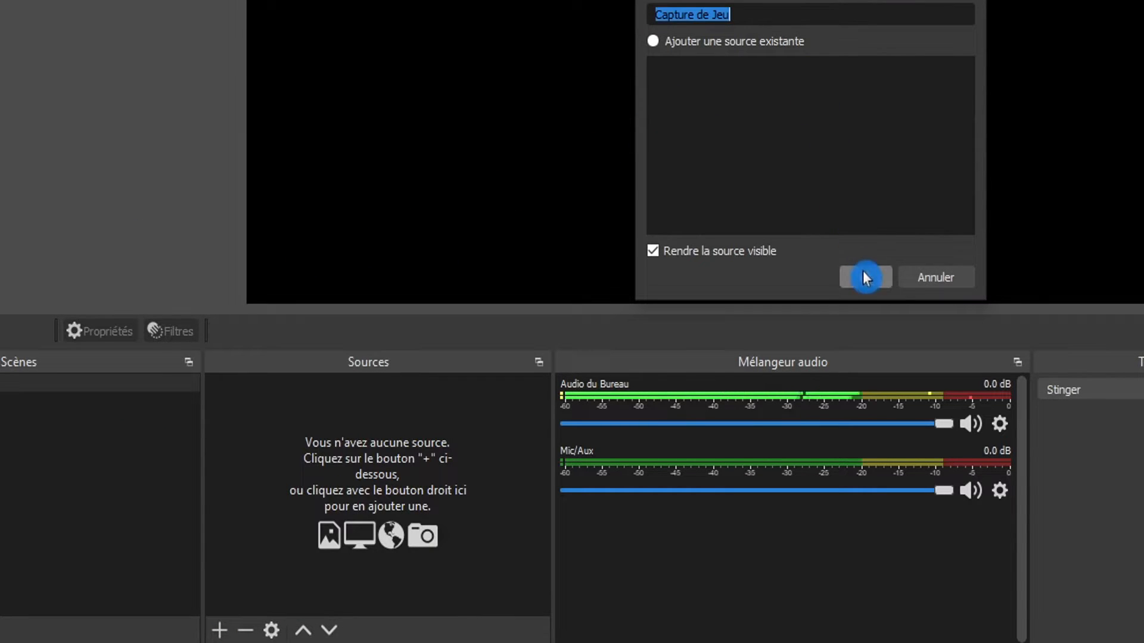
click(864, 275)
click(878, 341)
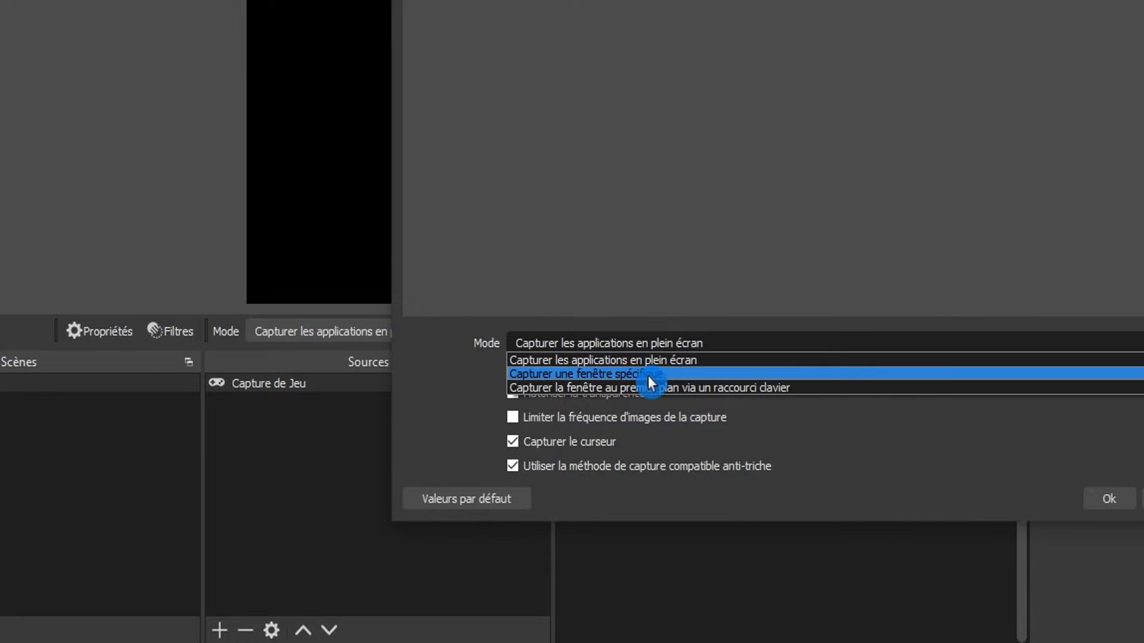
click(648, 375)
click(723, 373)
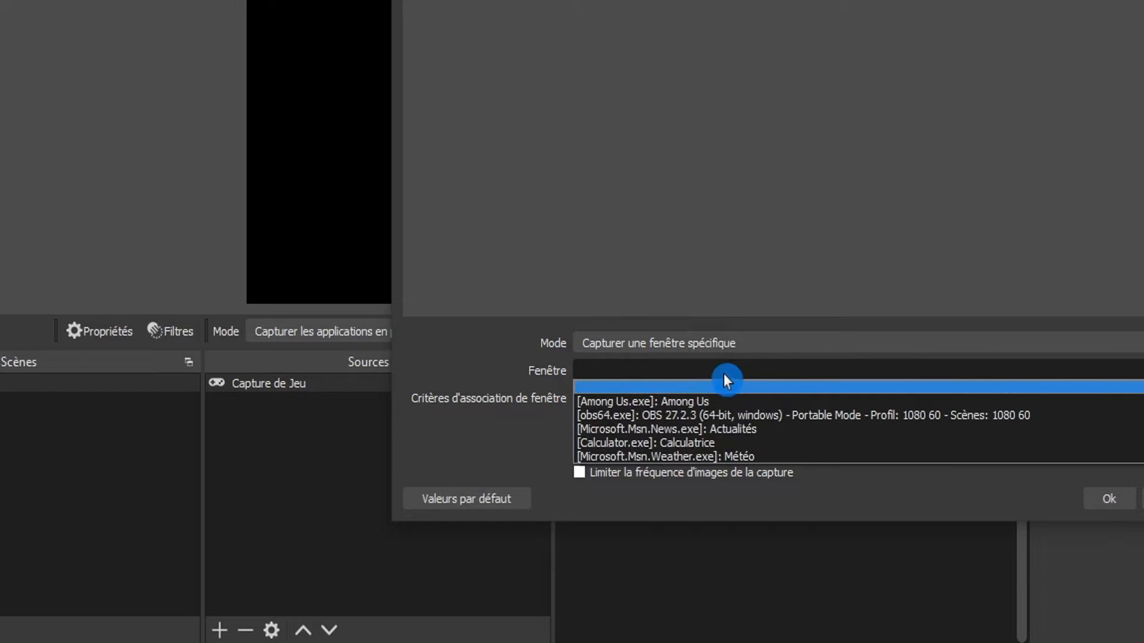
click(649, 402)
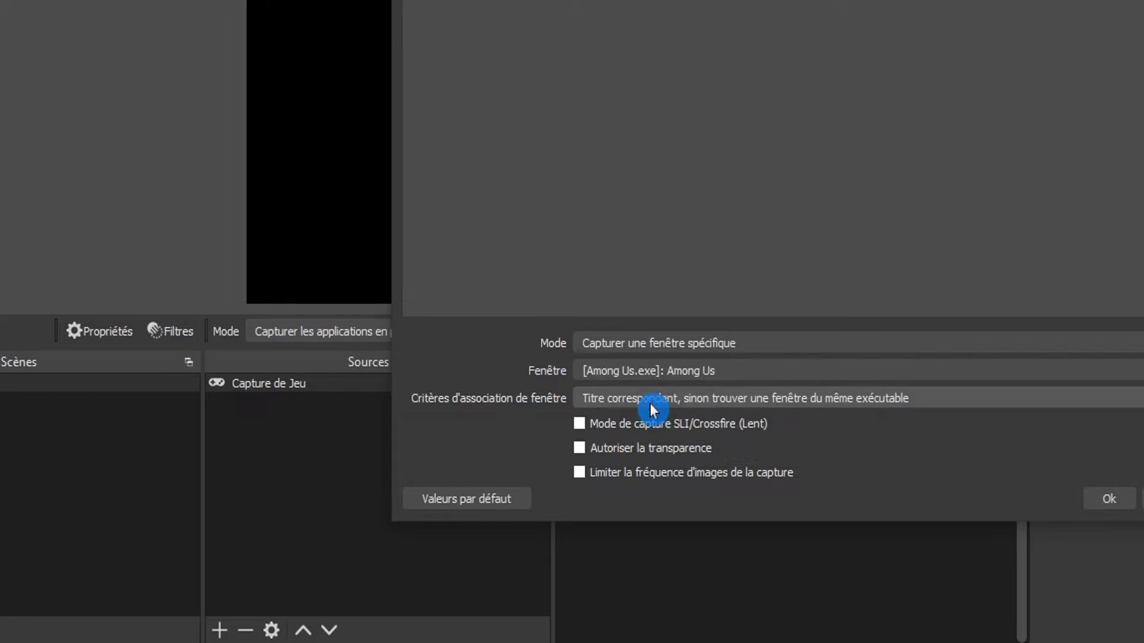
click(1101, 500)
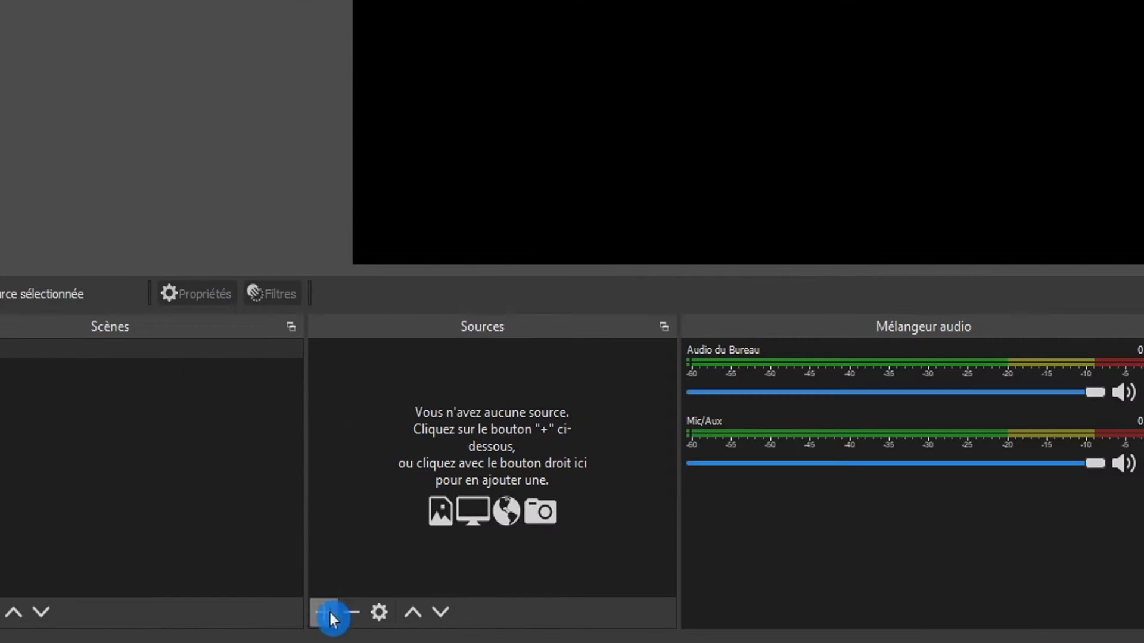
- Add a Capture d'écran source for Écran 1 to the Jeu scene and enable hiding the OBS windows from screen captures
click(323, 614)
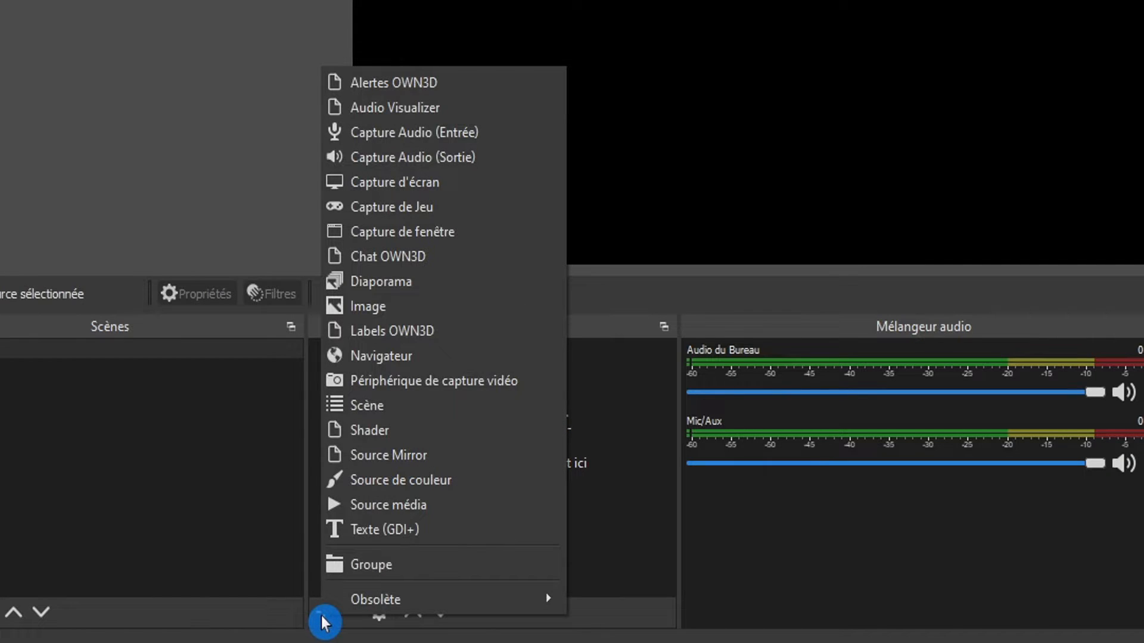
click(390, 184)
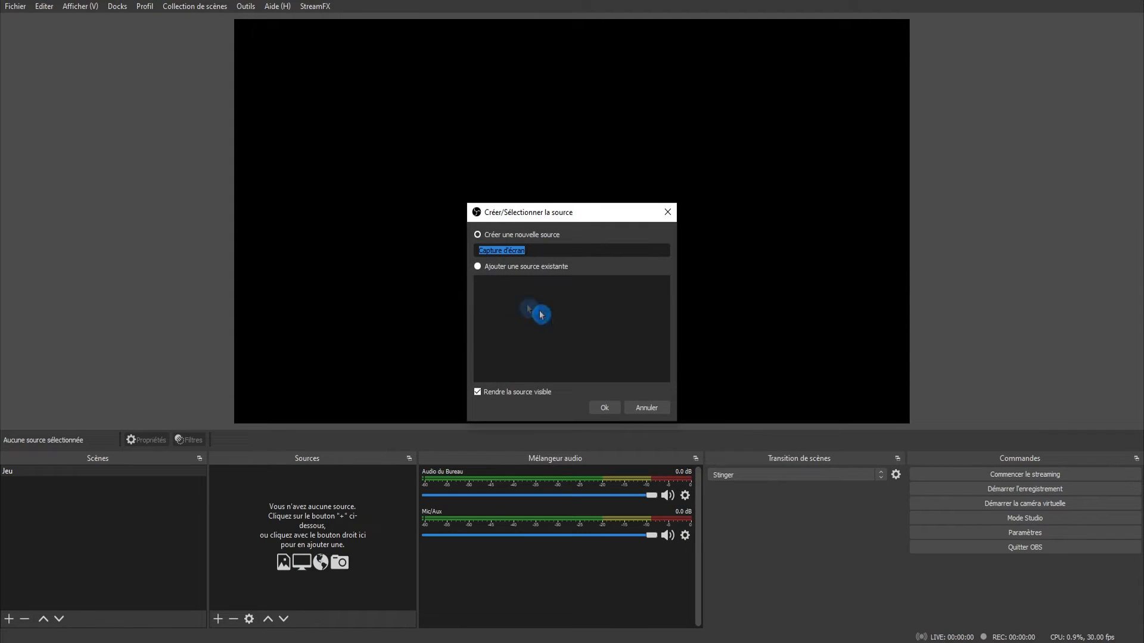
click(601, 408)
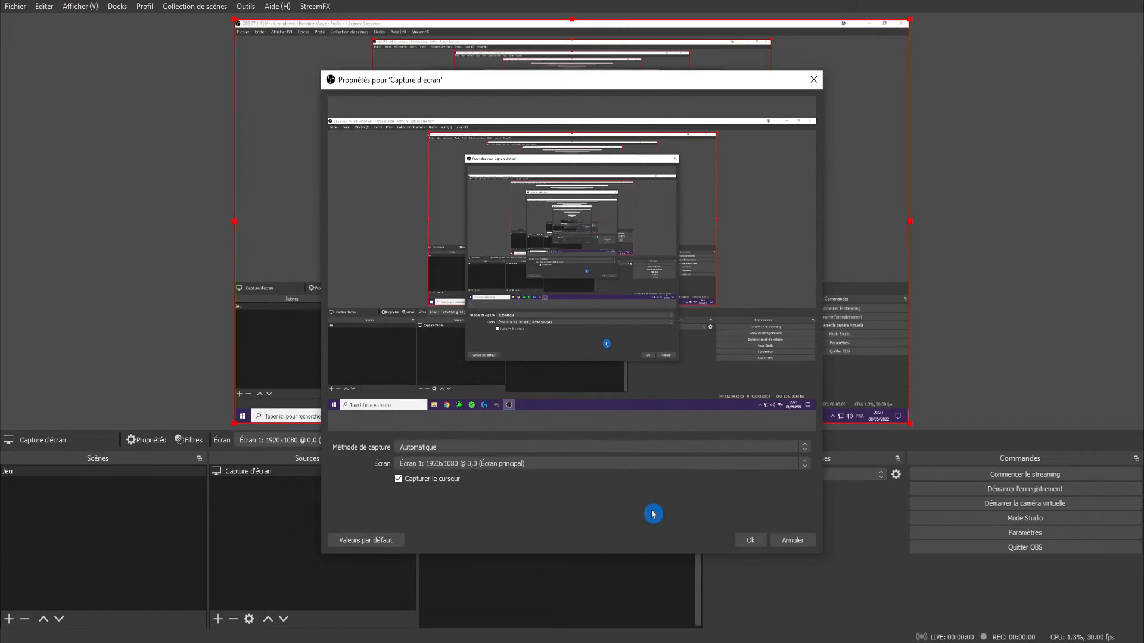
click(750, 542)
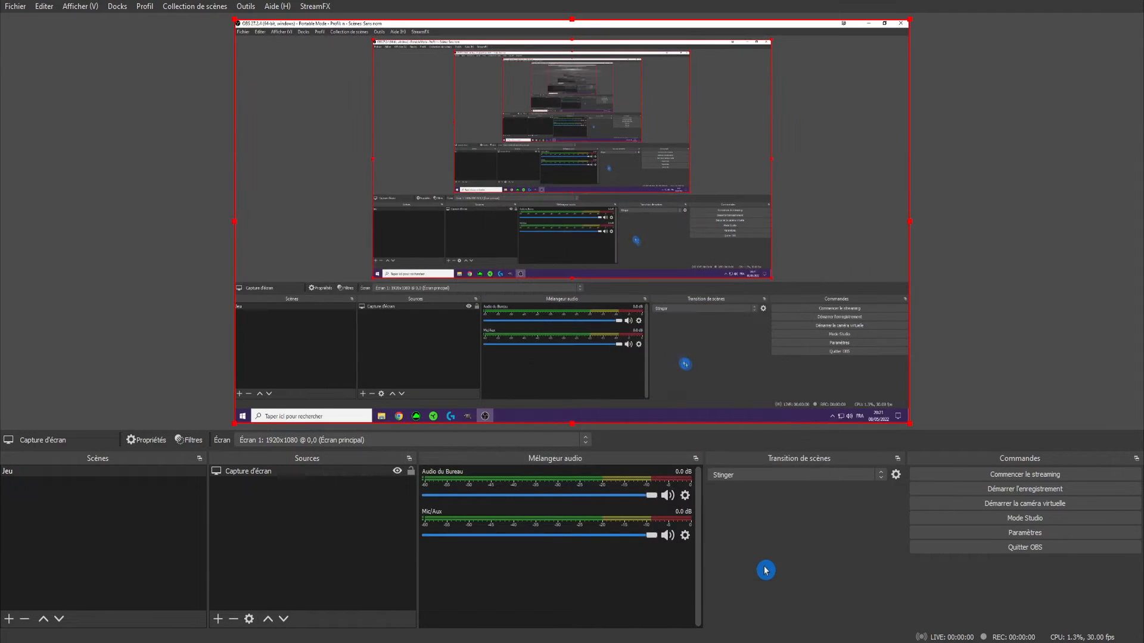
click(1022, 535)
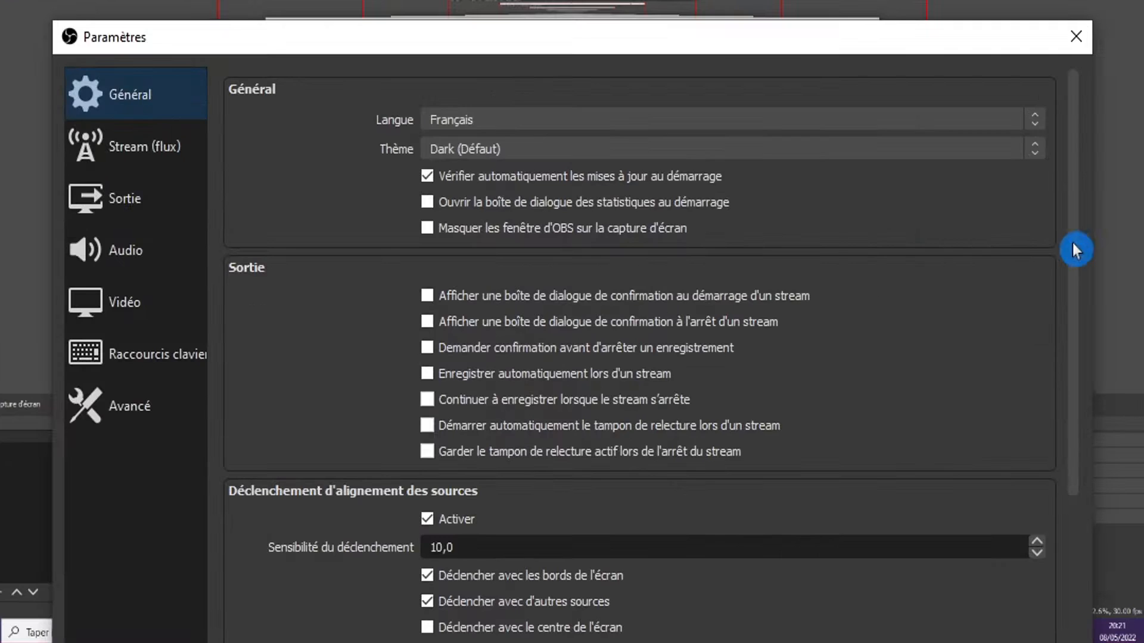
click(427, 229)
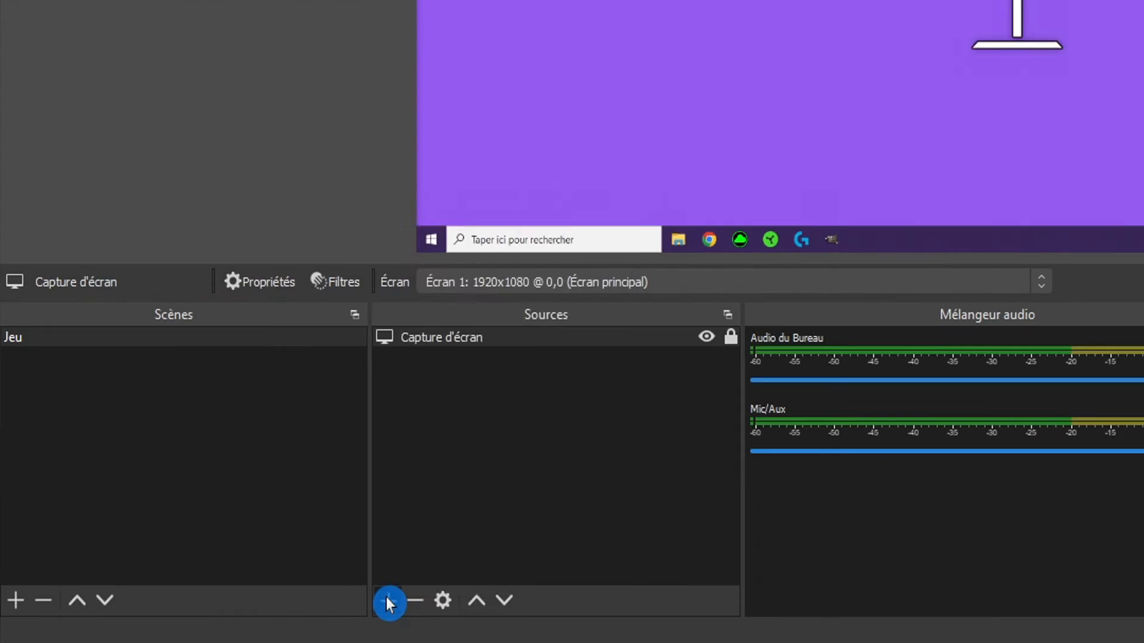
- Add a video capture device source named webcam above the screen capture
click(387, 600)
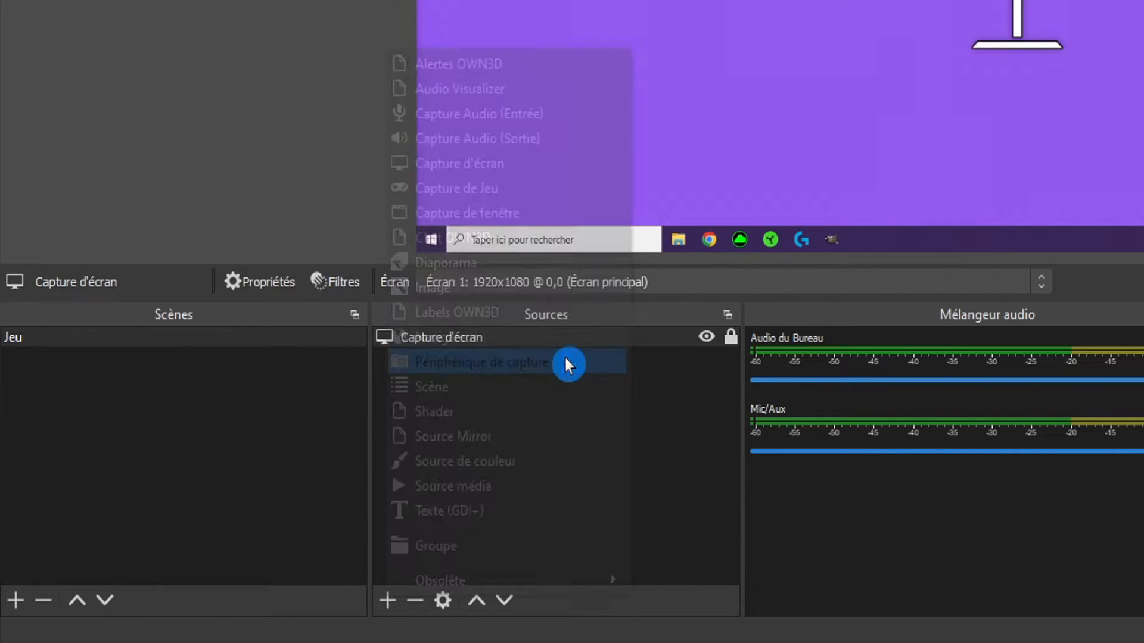
click(565, 362)
text(webcam)
key(Return)
- Set the webcam's resolution type to Personnalisé and its resolution to 1920x1080
scroll(806, 459, down, 2)
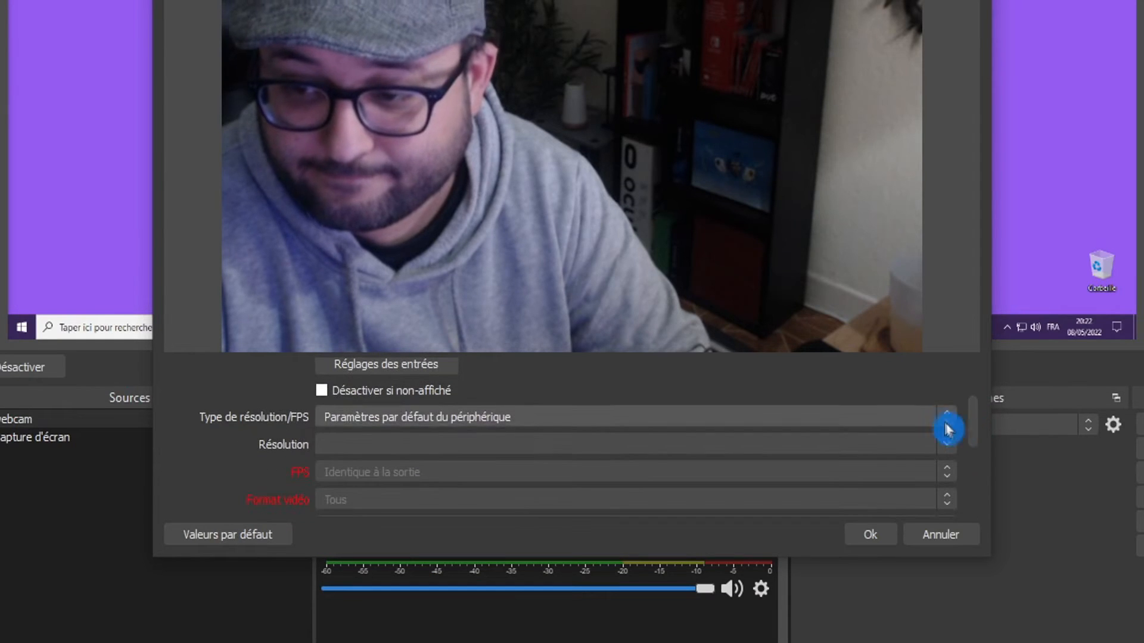
click(947, 429)
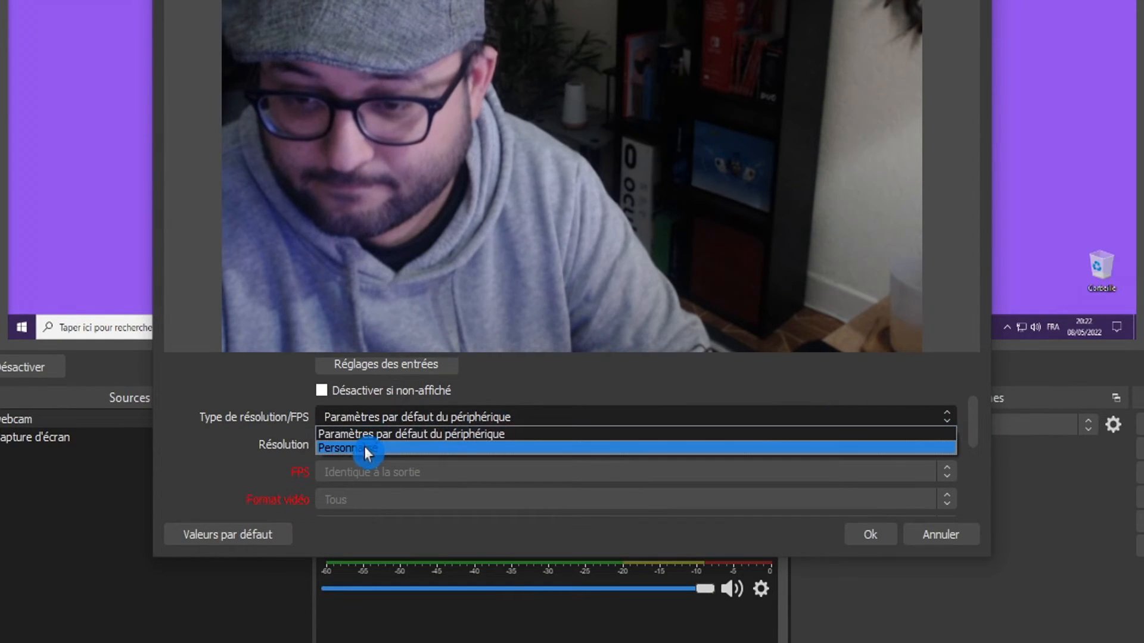
click(369, 447)
click(946, 445)
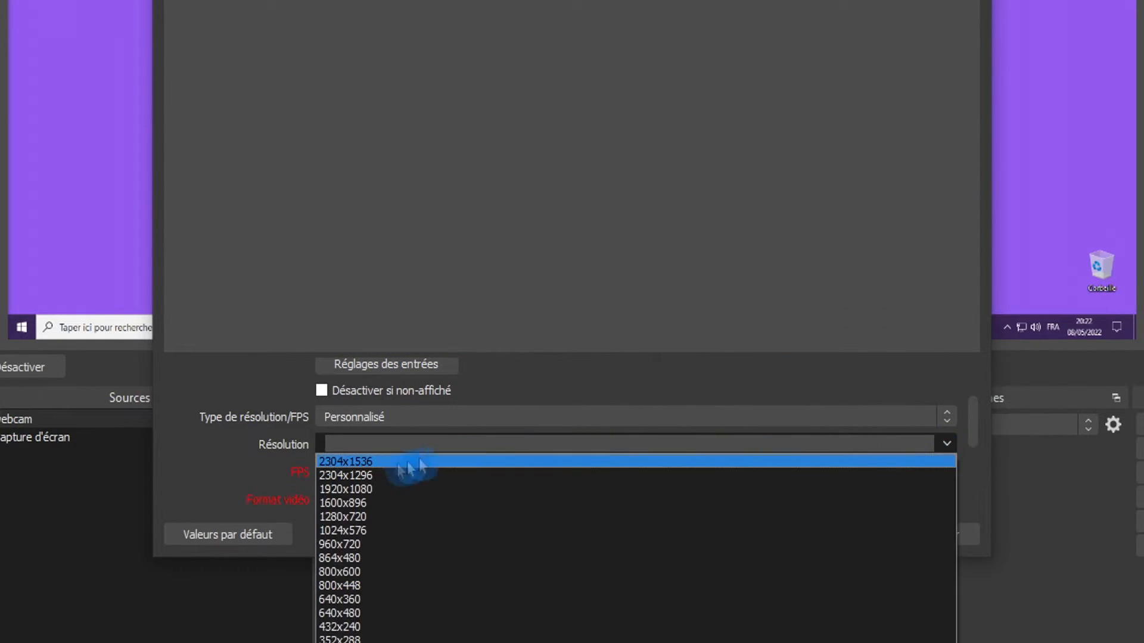
click(362, 488)
click(873, 535)
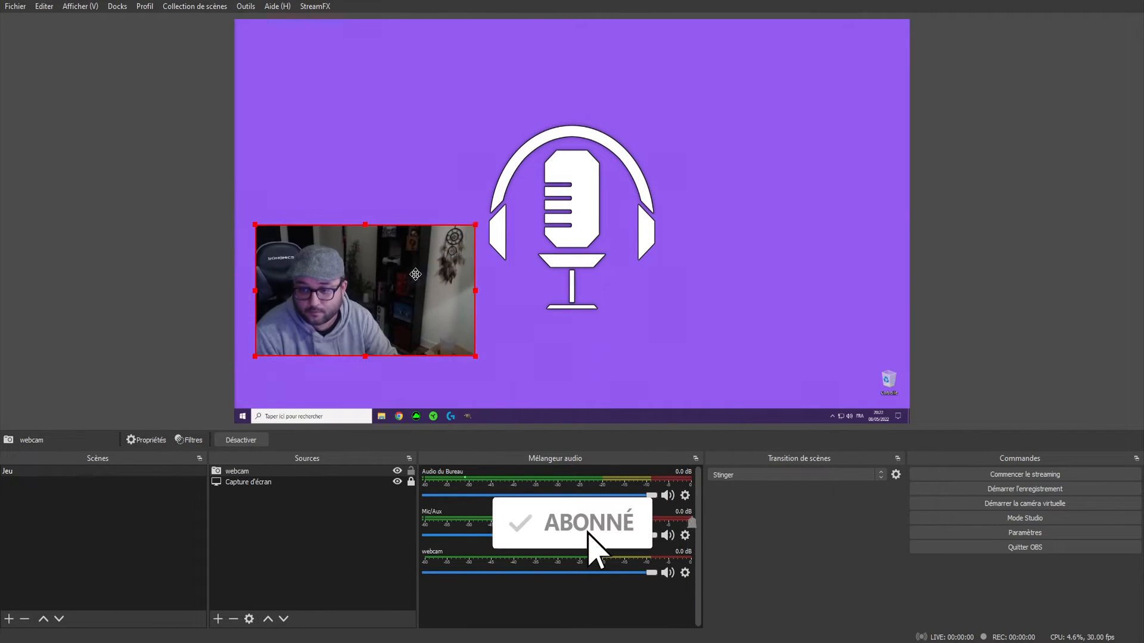
- Shrink the webcam image to about a quarter of the canvas width and place it in the canvas's left half
drag(475, 228, 421, 258)
drag(375, 310, 398, 263)
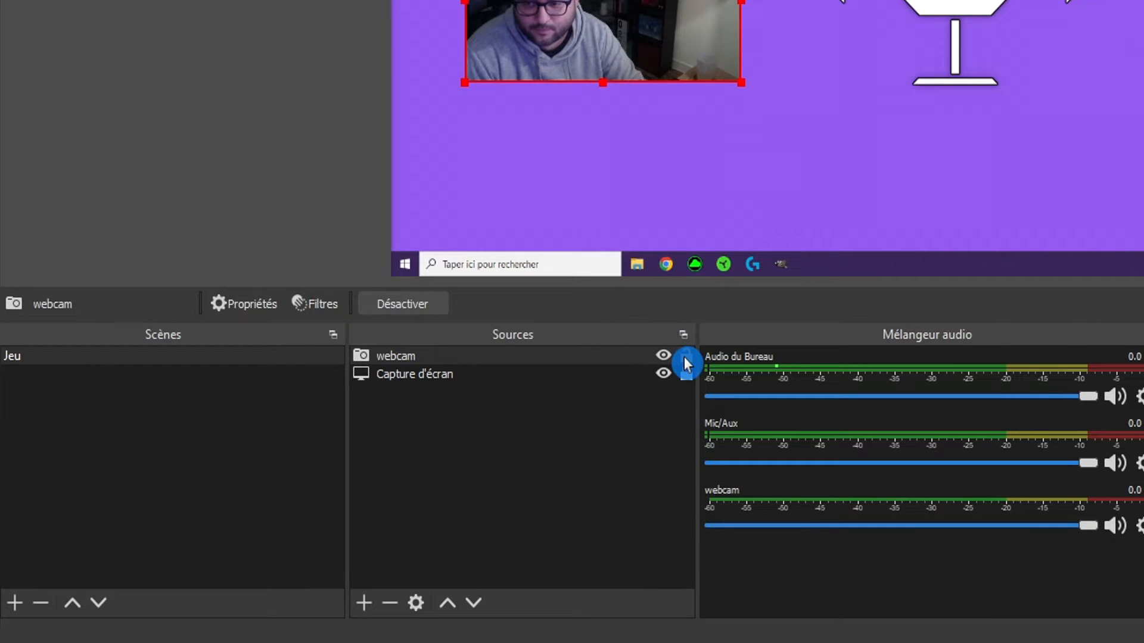
- Add an image source named overlay webcam that uses the file 01 Cam Overlay Red from the Streaming Rig folder
click(364, 603)
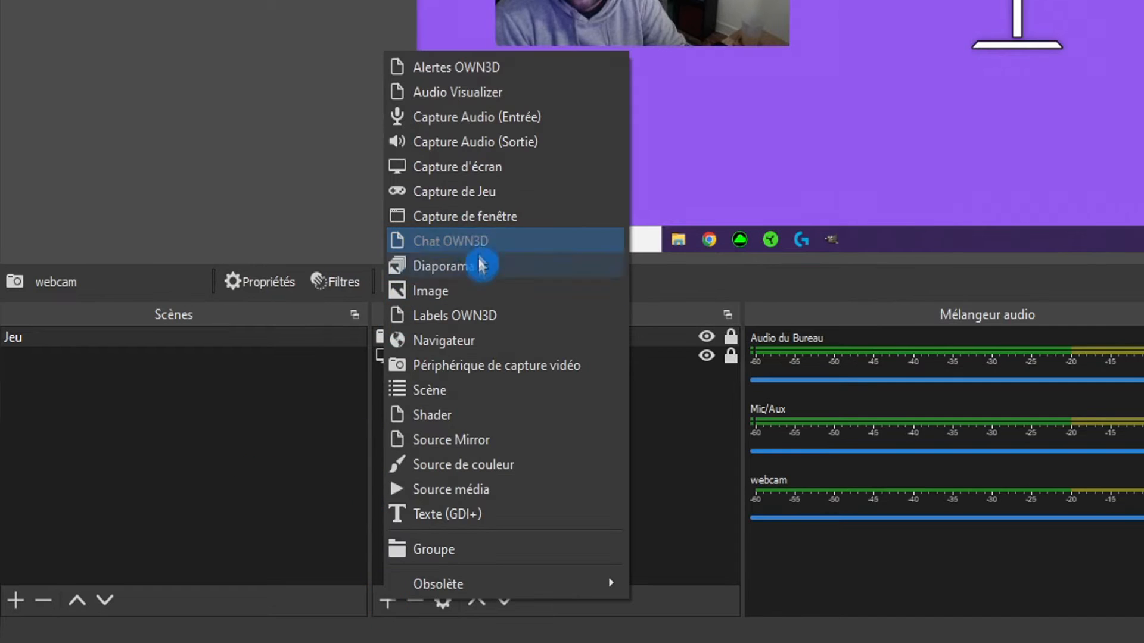
click(456, 290)
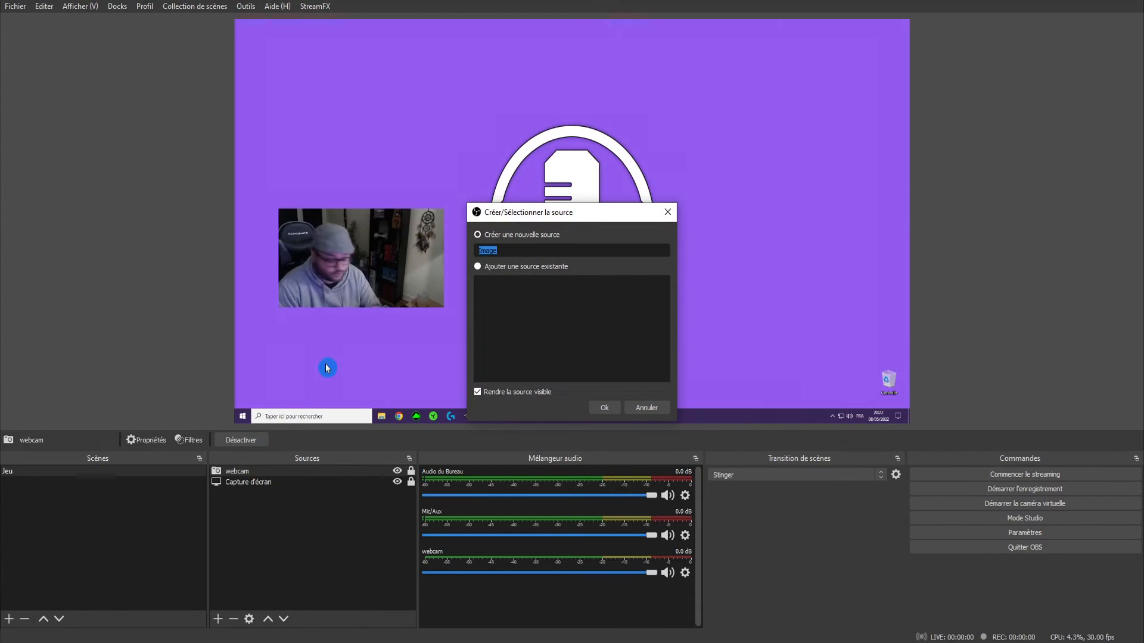
text(overlay w)
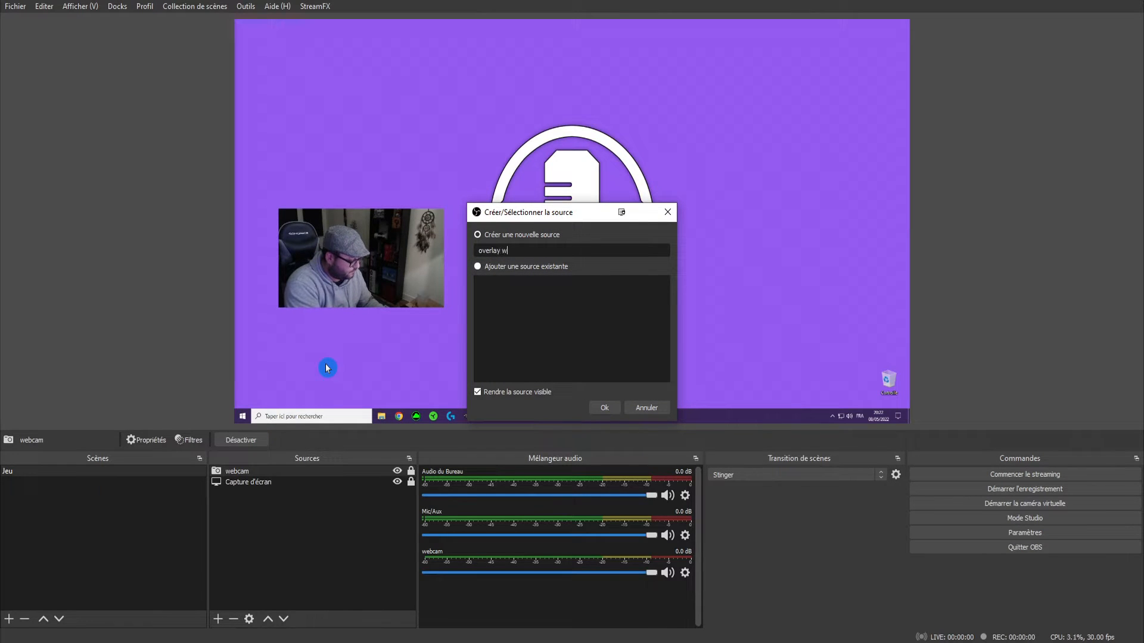
text(ebcam)
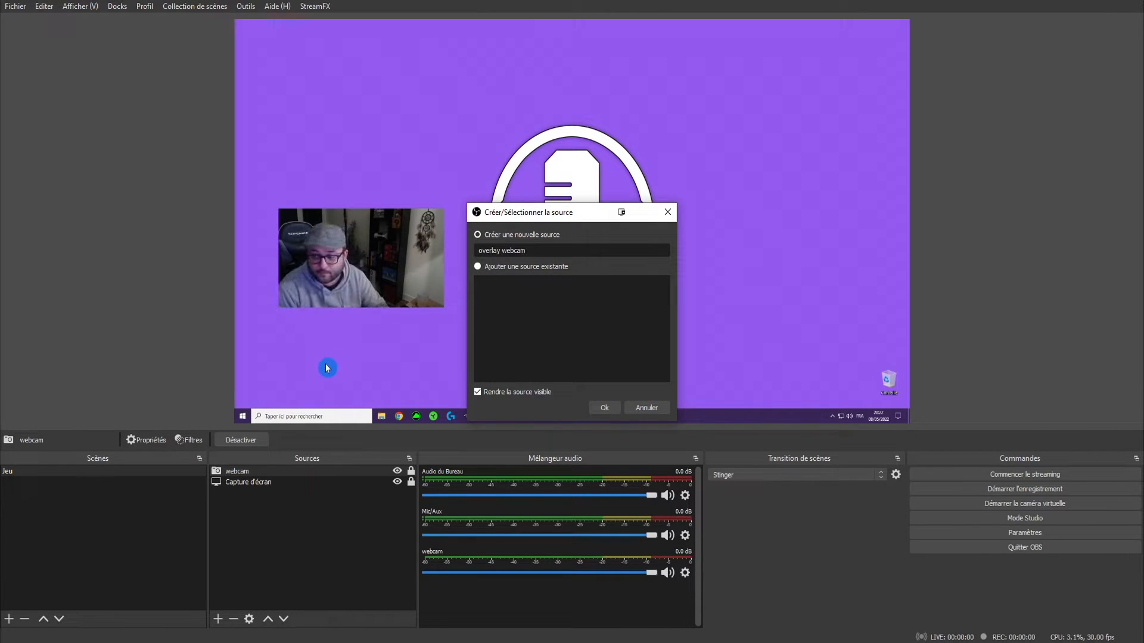
click(604, 407)
click(775, 448)
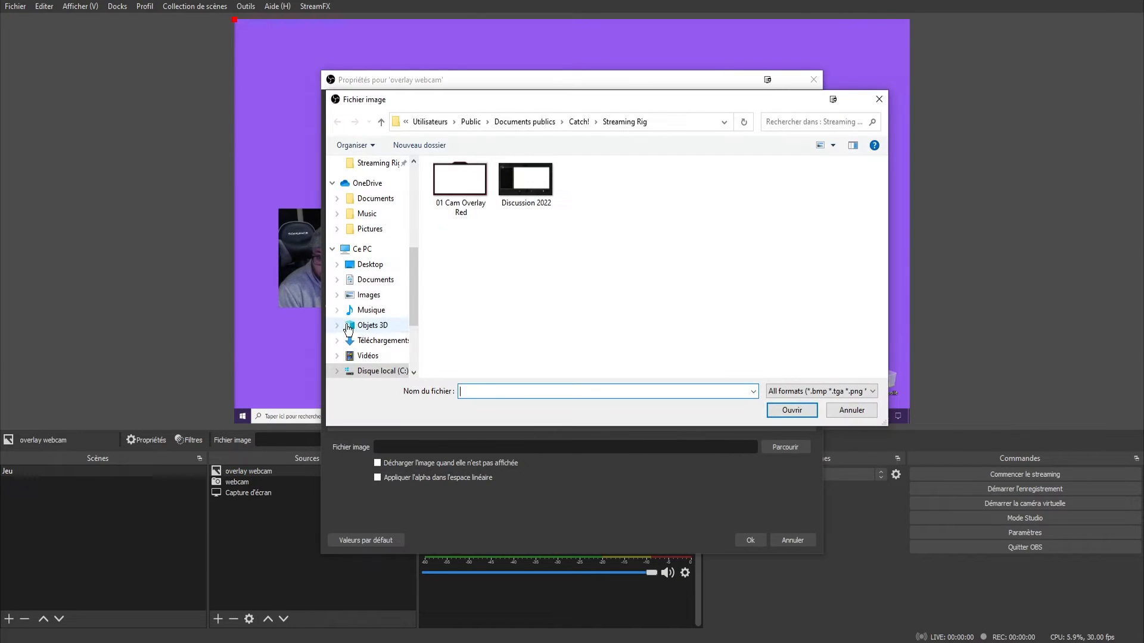
double_click(467, 187)
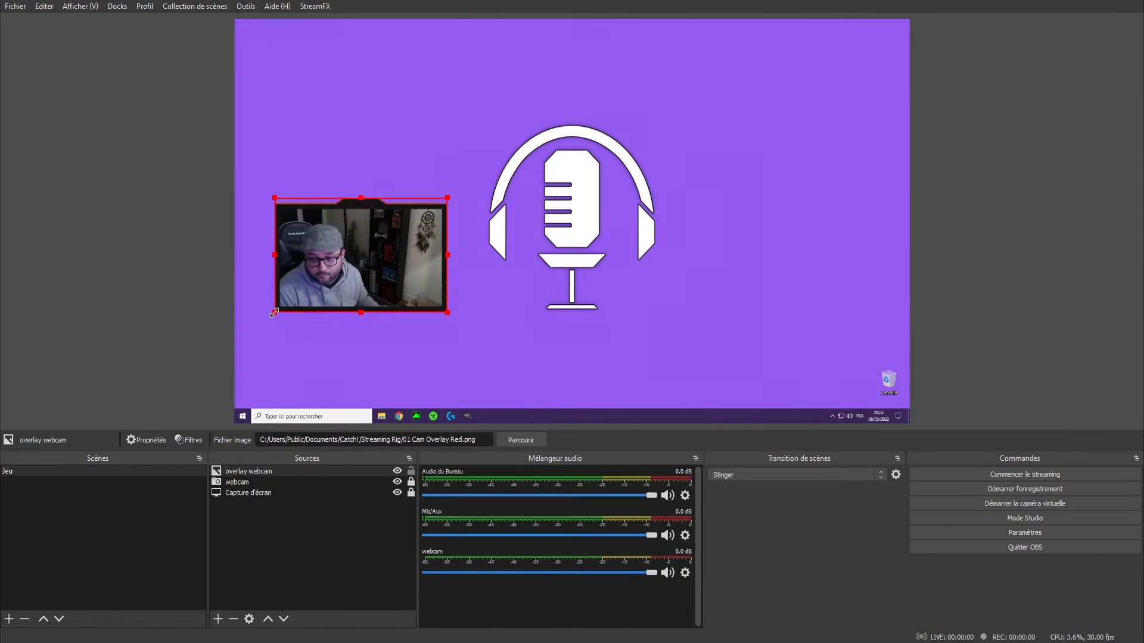
- Group the overlay webcam and webcam sources as Groupe webcam and move the group on the canvas
click(296, 566)
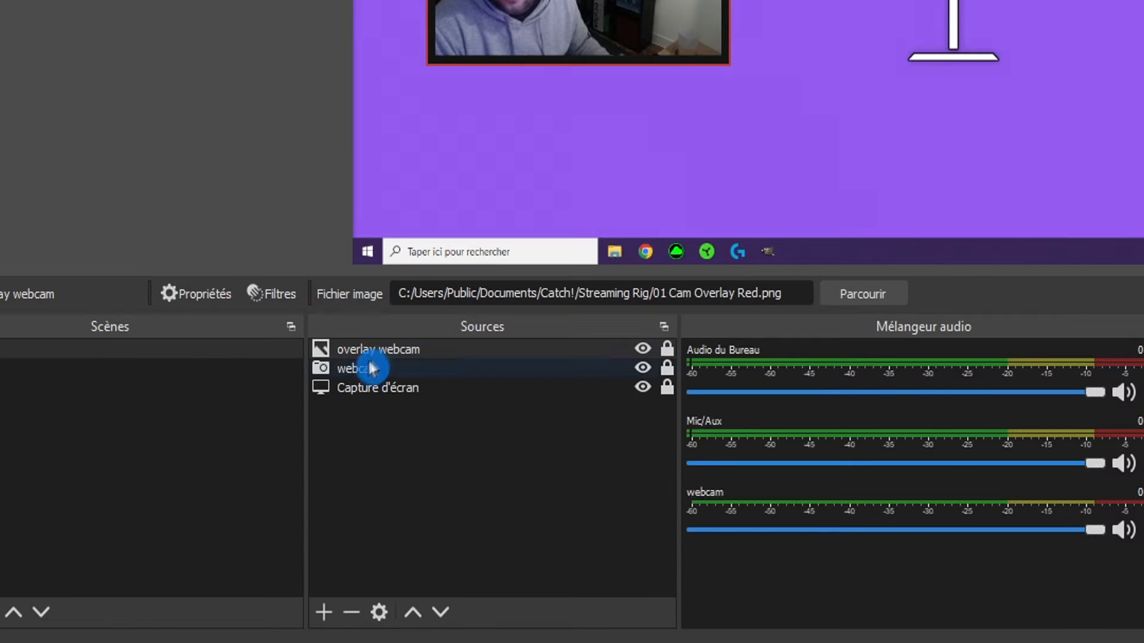
click(242, 472)
ctrl+click(242, 483)
right_click(365, 373)
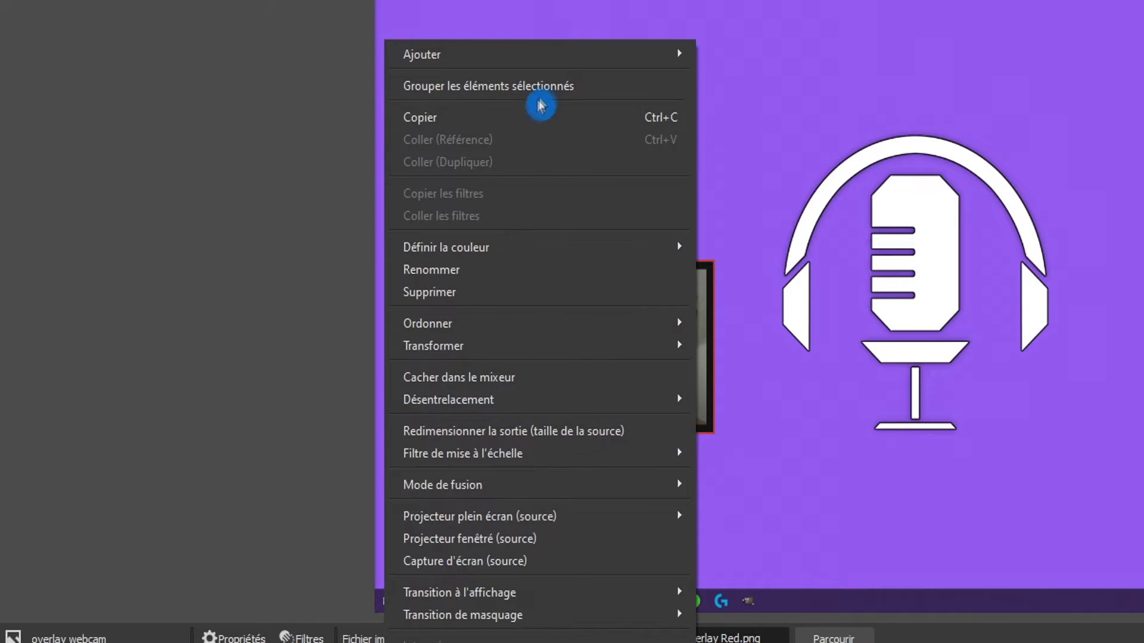
click(485, 84)
text(webcam)
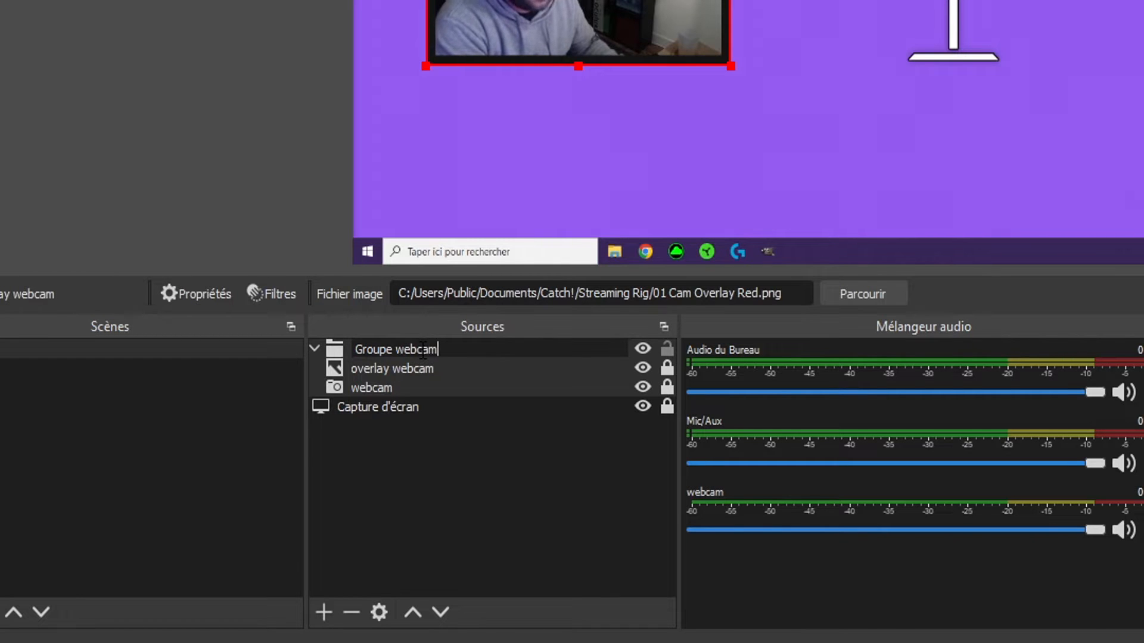
key(Return)
drag(360, 268, 354, 201)
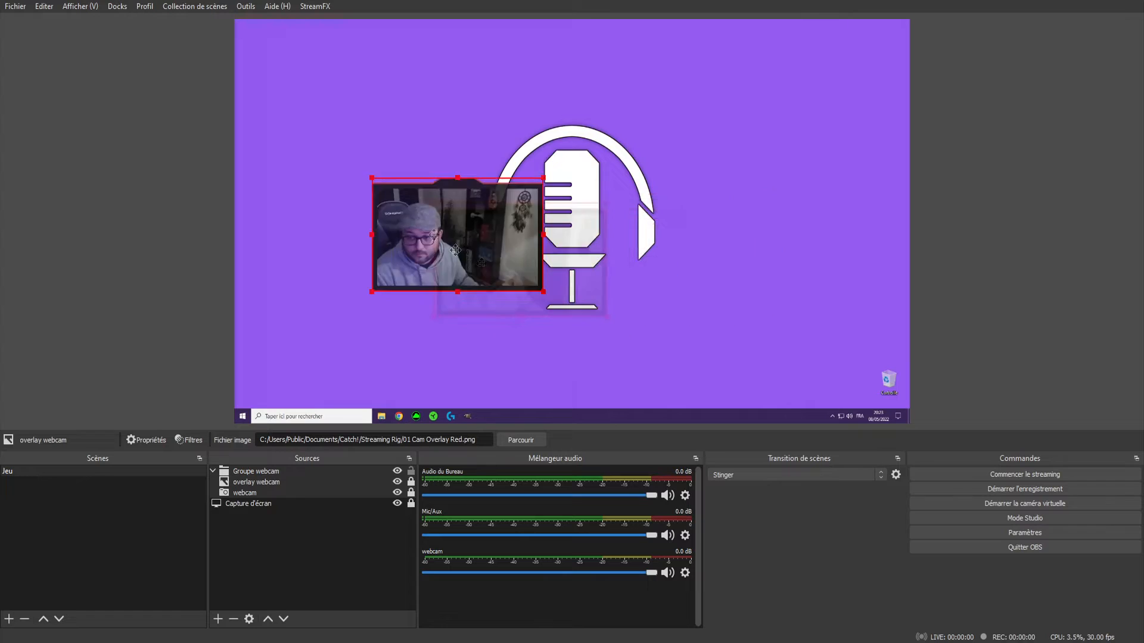
drag(441, 242, 445, 213)
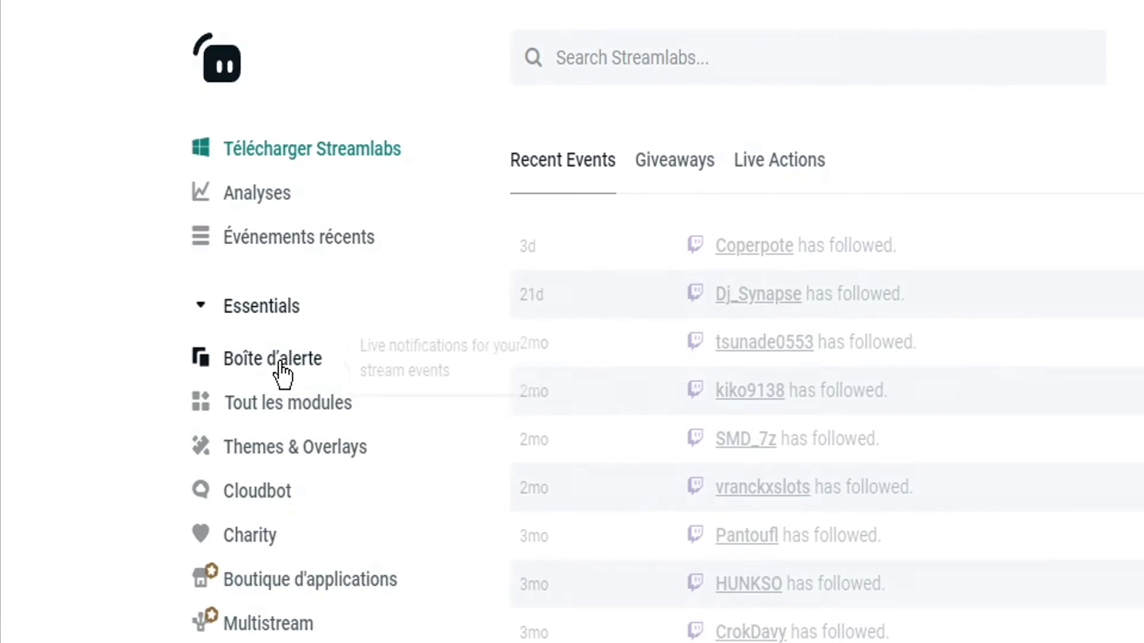
- Open the Boîte d'alerte page in Streamlabs and review the general settings and the follower alert settings, including the font settings
click(280, 364)
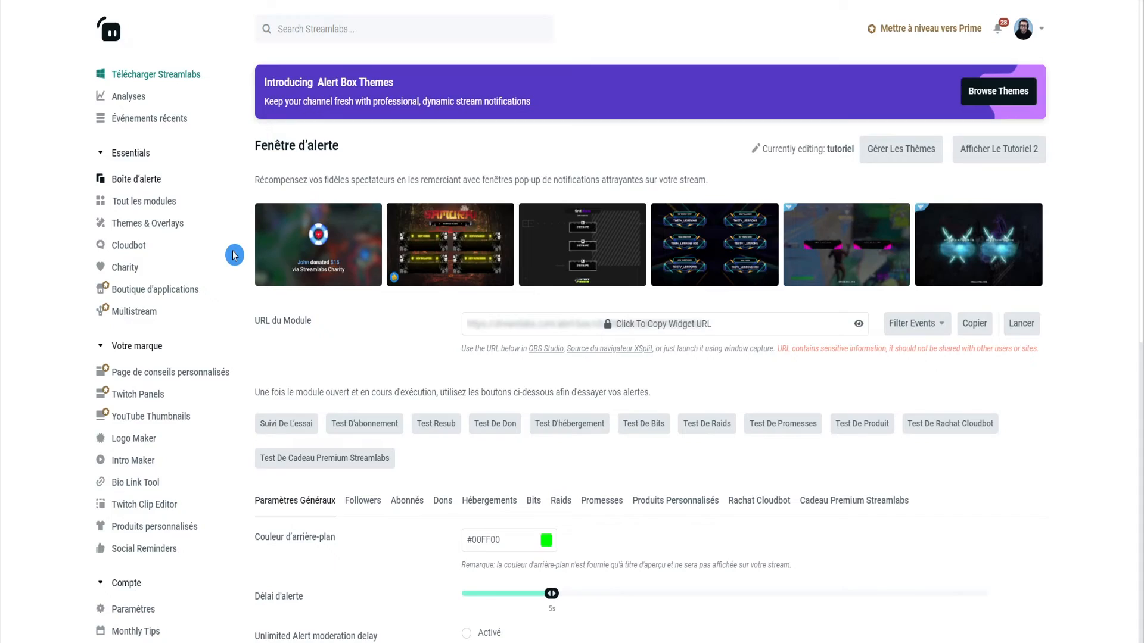
scroll(233, 255, down, 7)
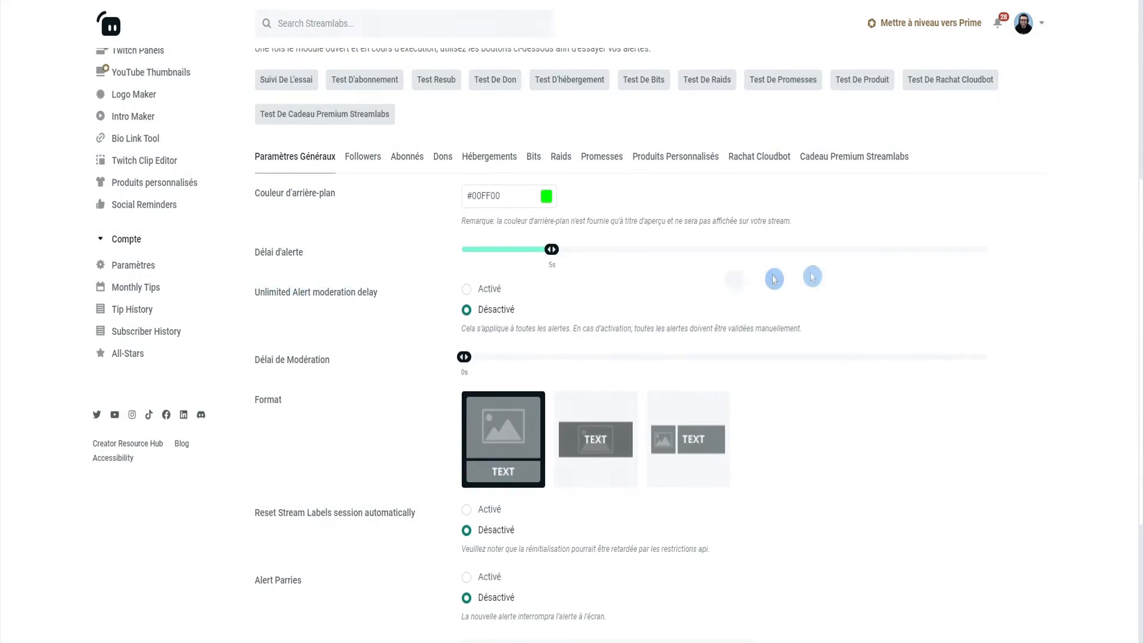
scroll(403, 266, down, 2)
scroll(403, 271, up, 5)
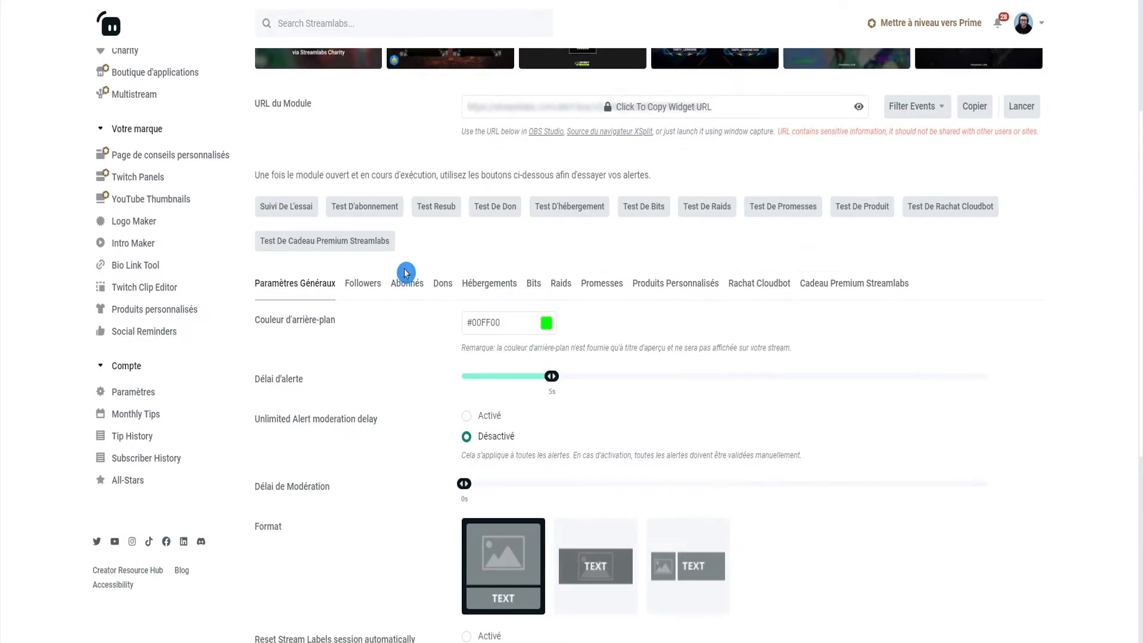
scroll(999, 311, down, 7)
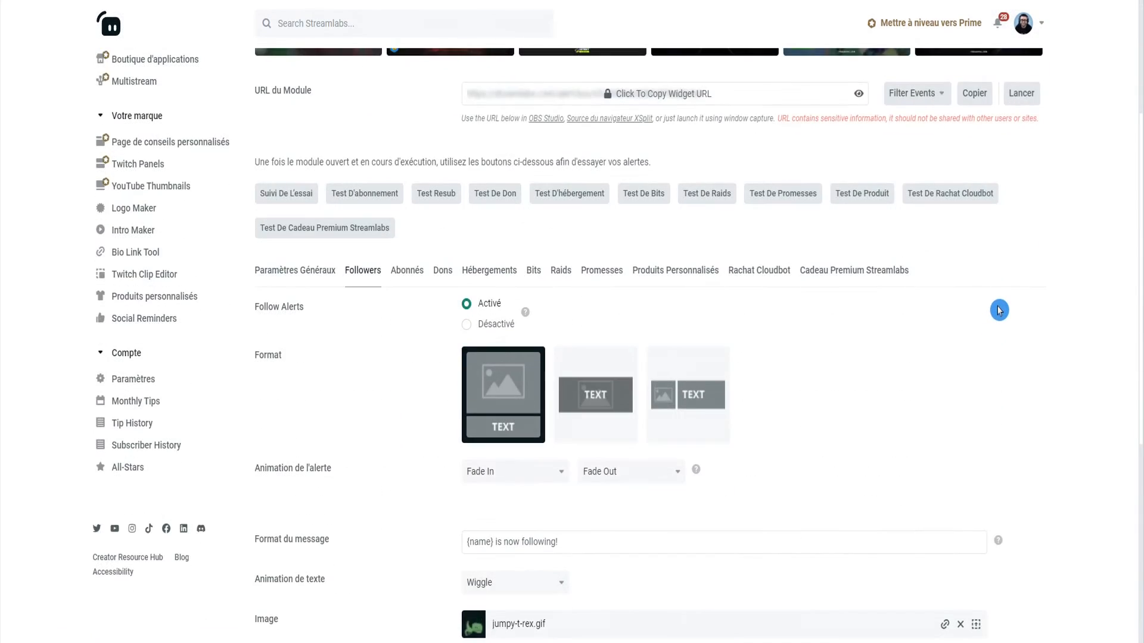
scroll(1063, 248, down, 3)
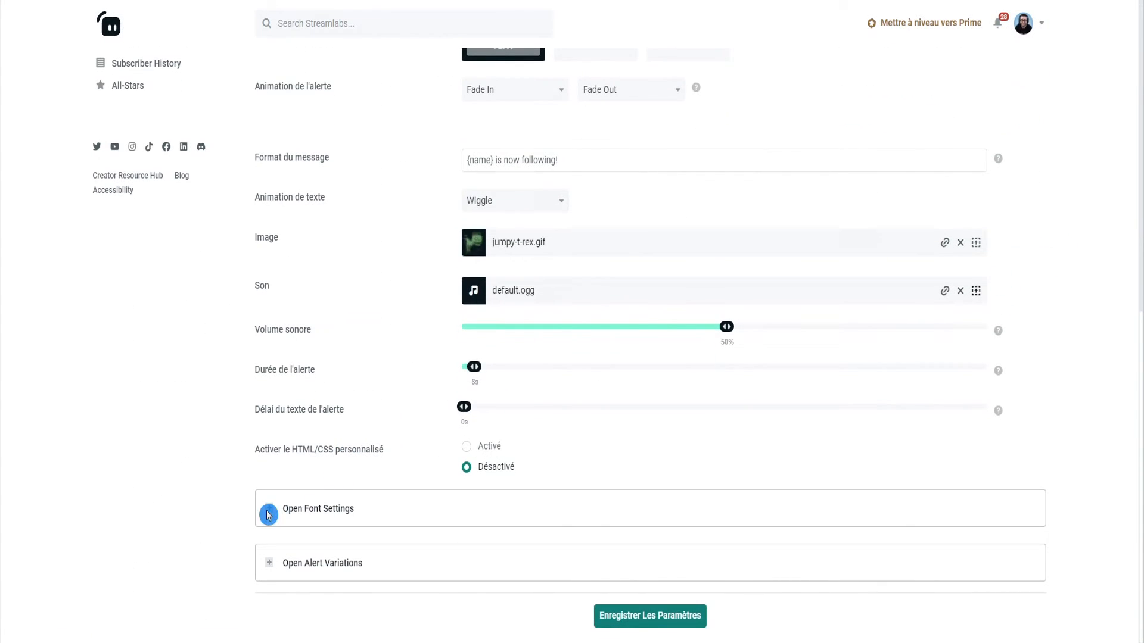
click(271, 511)
click(271, 511)
click(271, 511)
scroll(235, 365, down, 3)
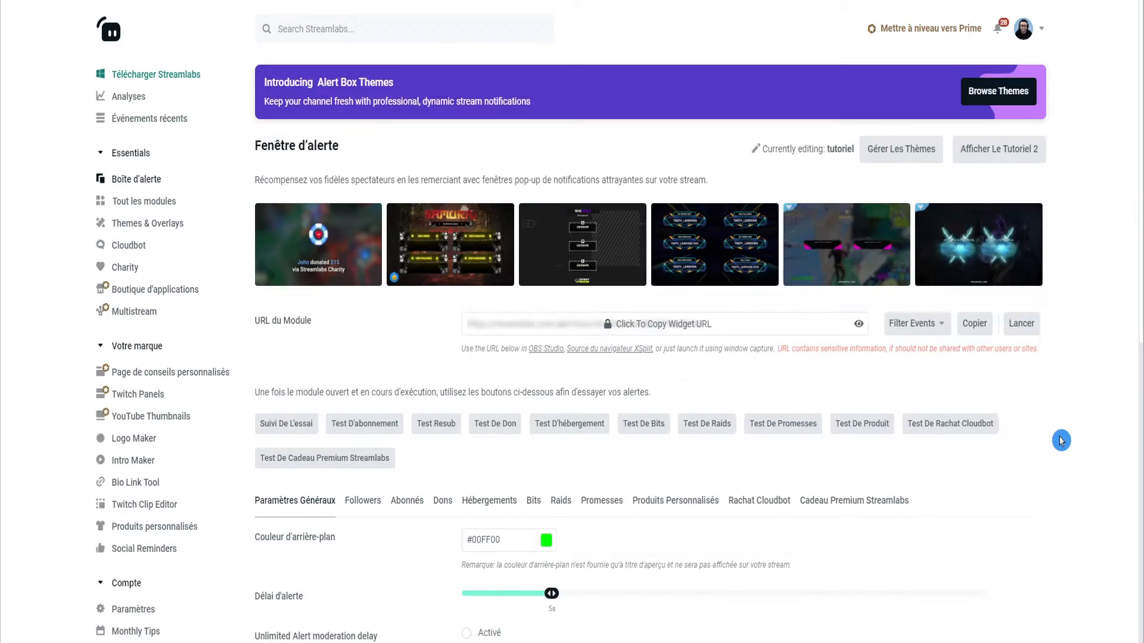
scroll(1060, 444, down, 7)
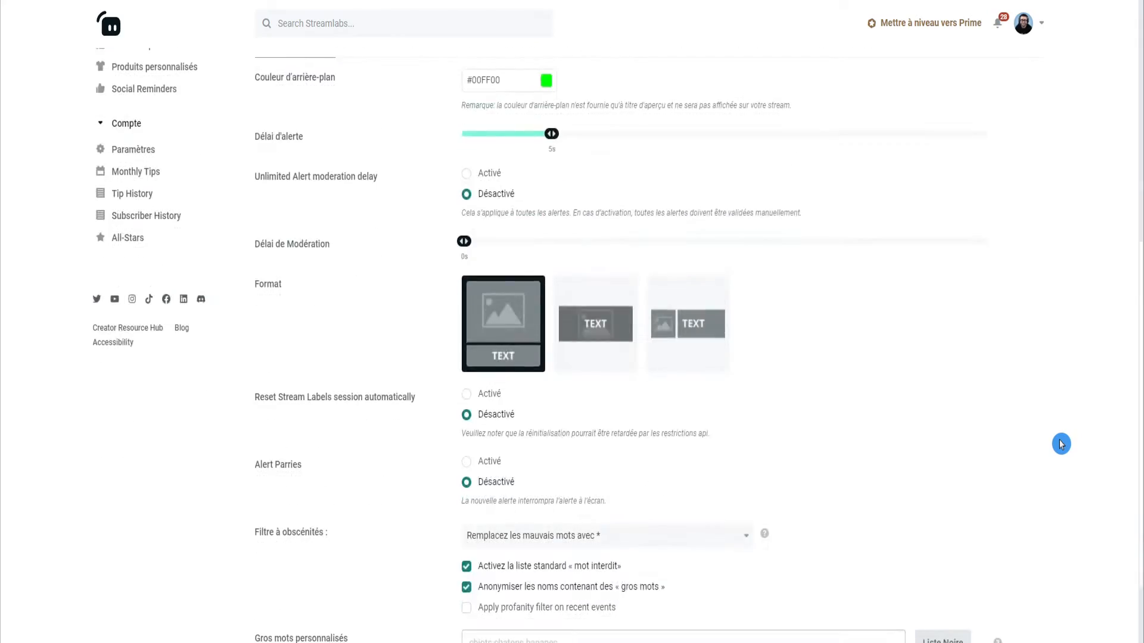
scroll(1060, 443, down, 2)
scroll(1062, 443, up, 8)
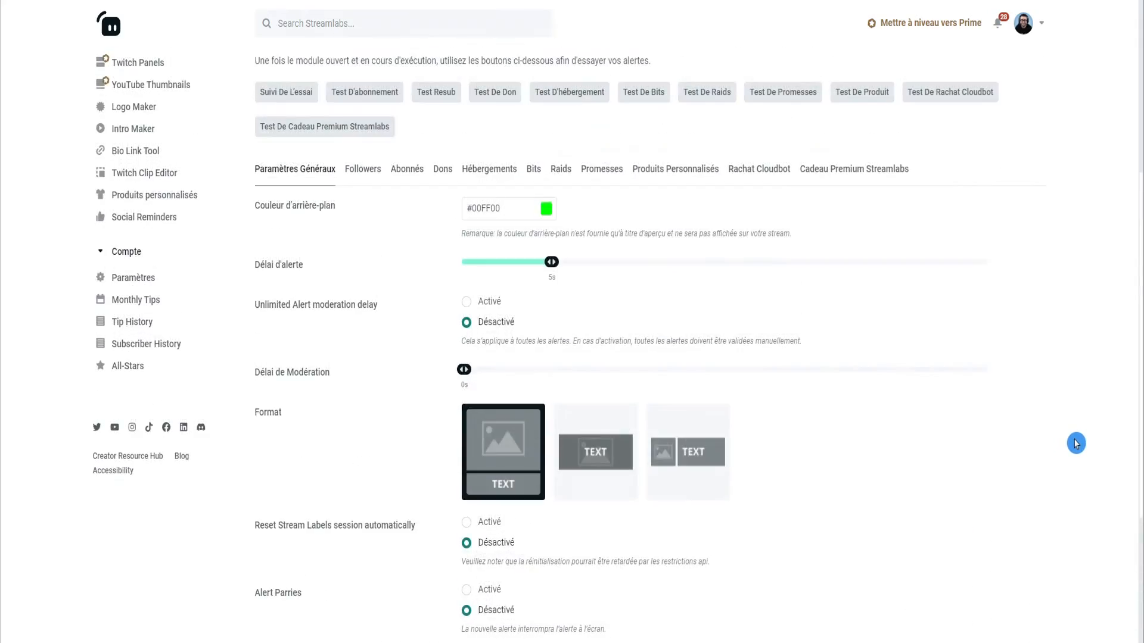
scroll(1076, 443, up, 2)
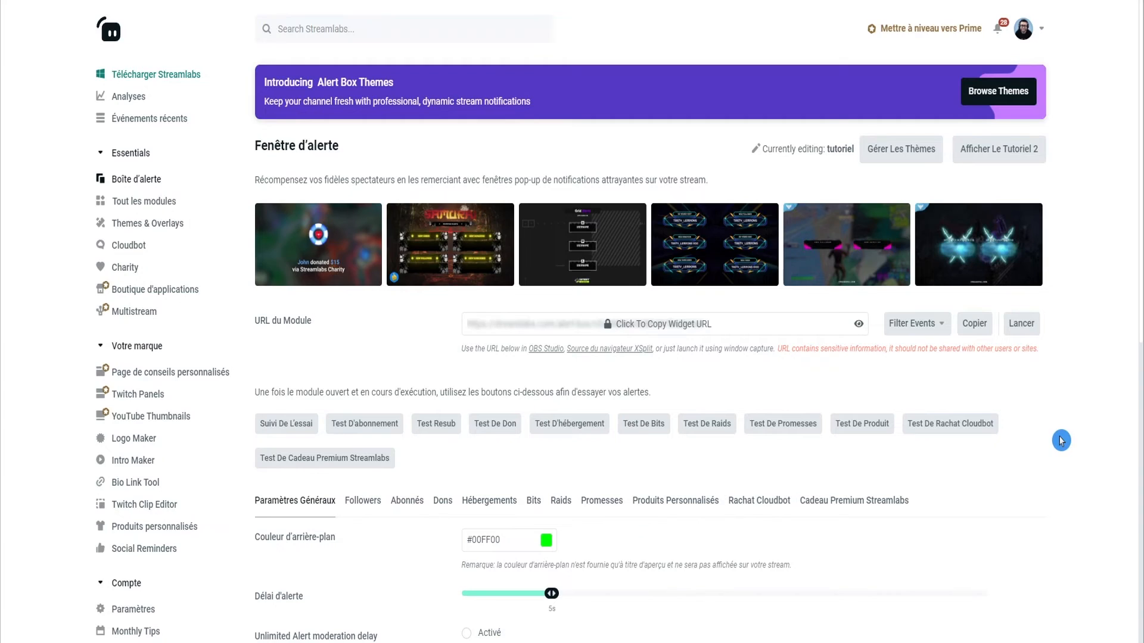
- Copy the alert box widget URL, add it in OBS as a Navigateur source named alertes, and trigger a test hosting alert
click(973, 323)
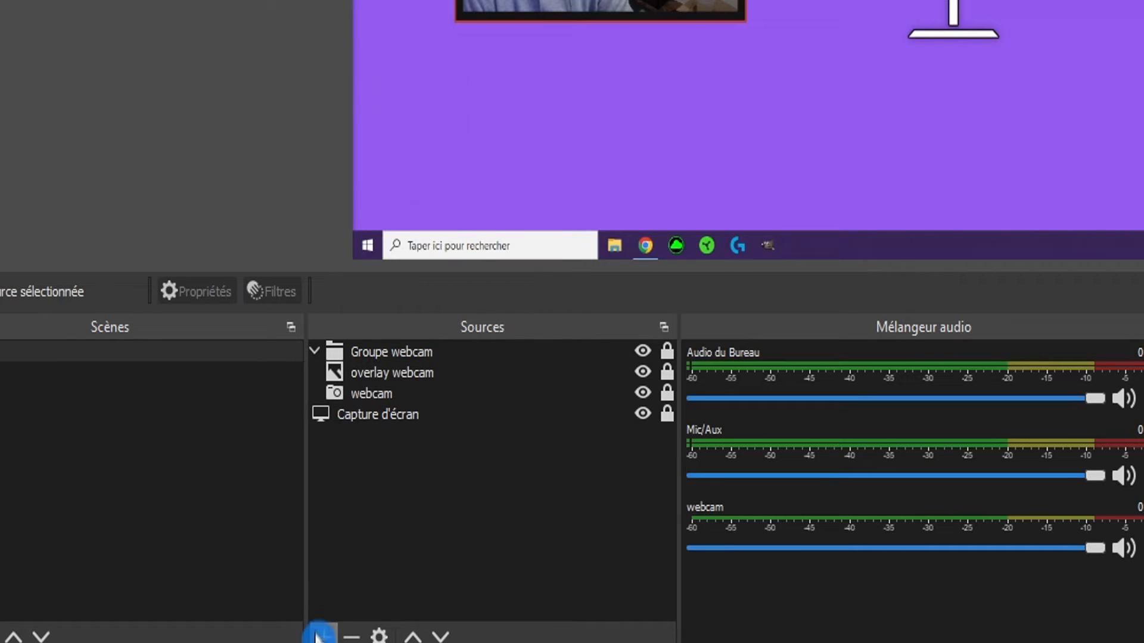
click(320, 631)
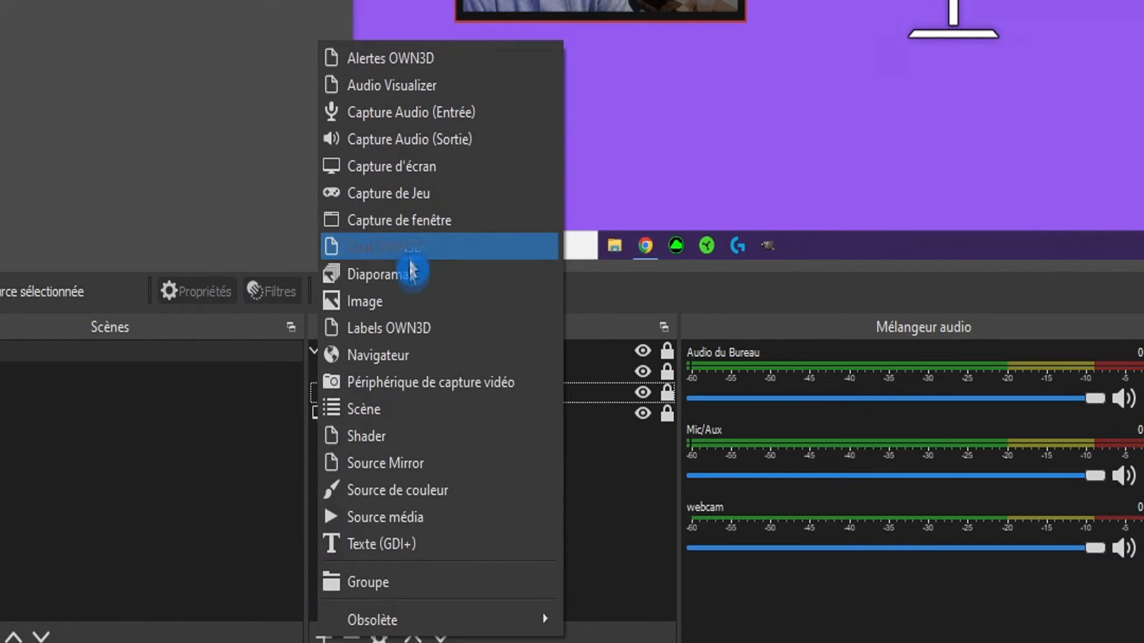
click(352, 356)
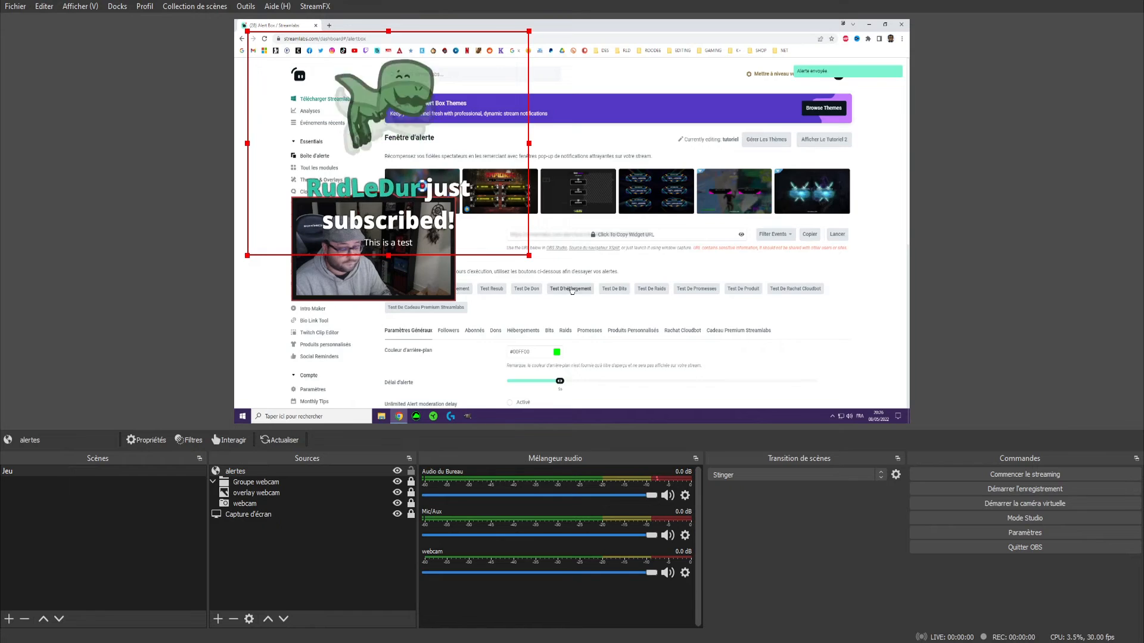
click(570, 289)
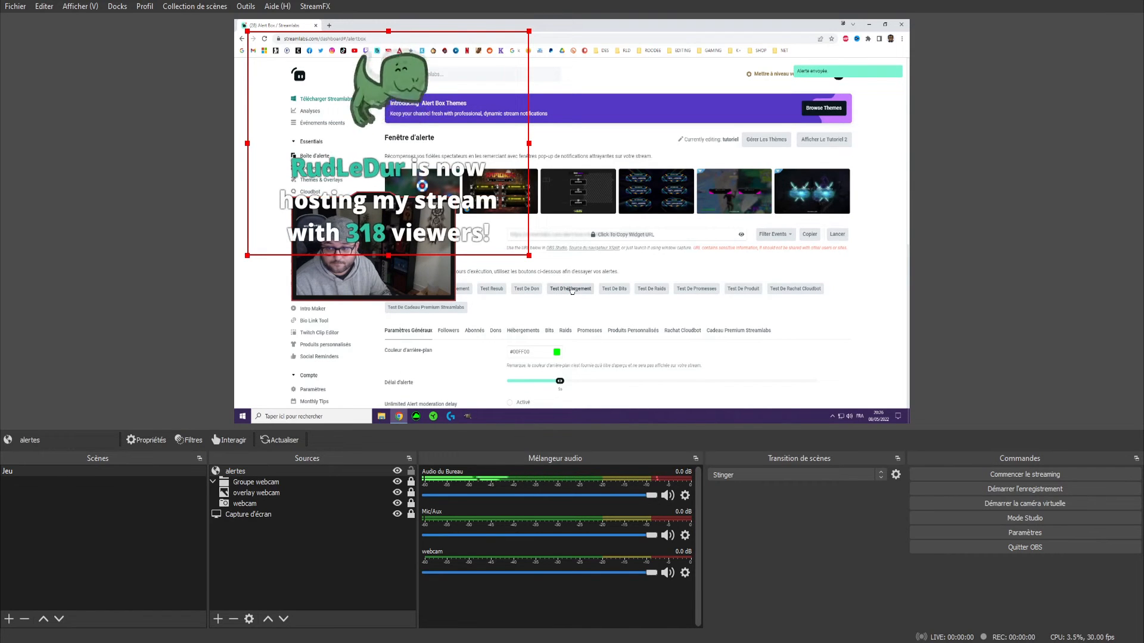
- Add a new scene named Discussion
click(9, 618)
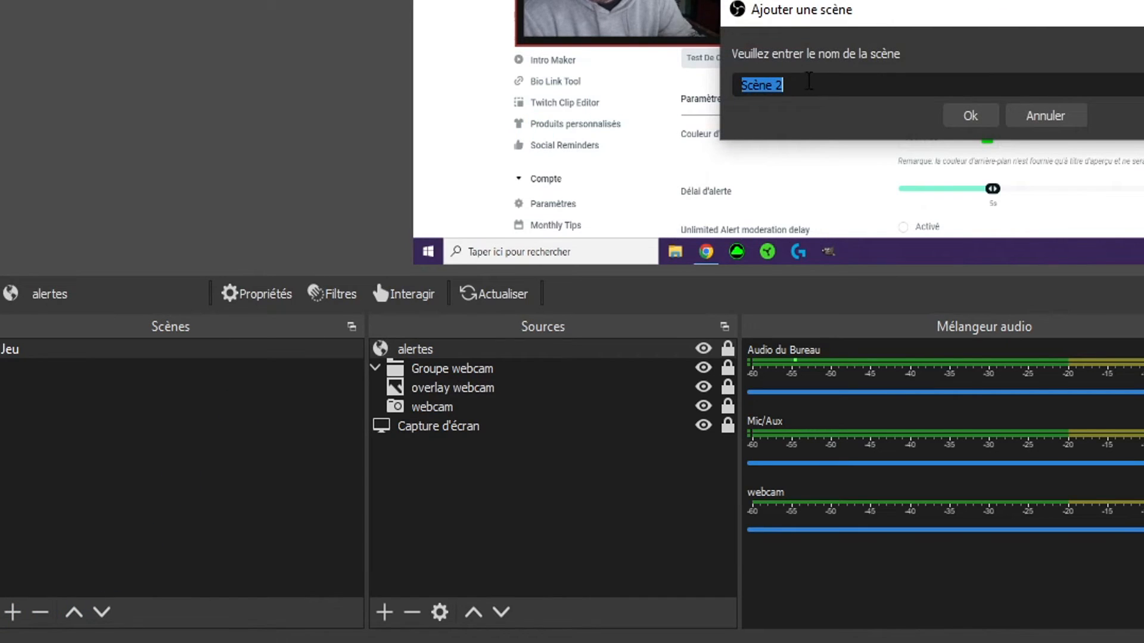
text(Discussion)
click(983, 119)
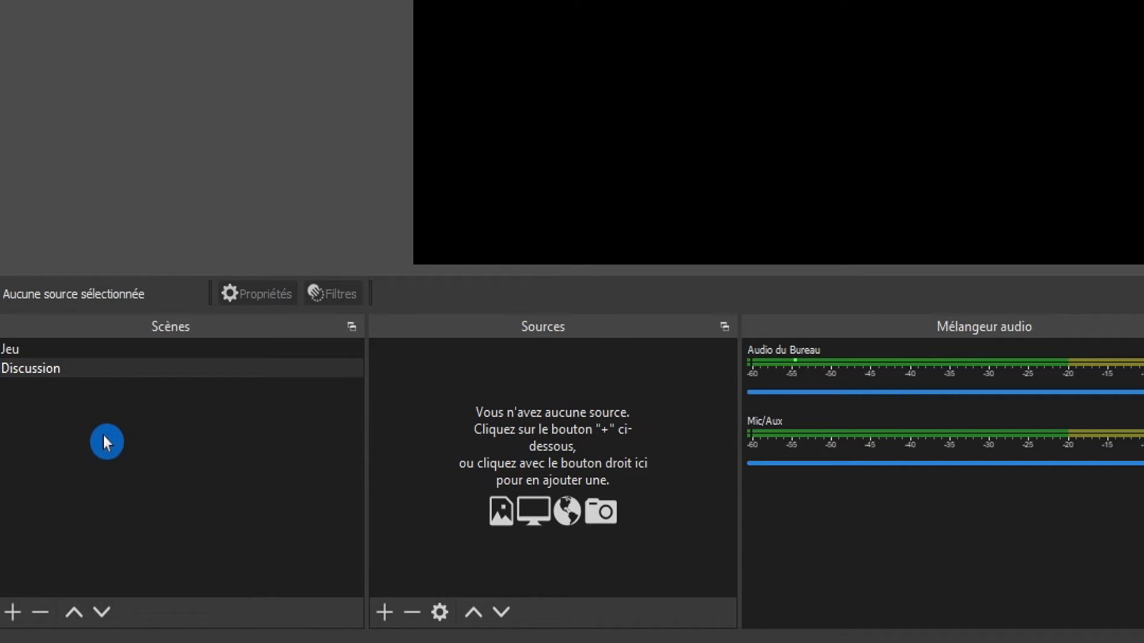
- Add an image source named Overlay Discussion that uses the file Discussion 2022 from the Streaming Rig folder
click(385, 612)
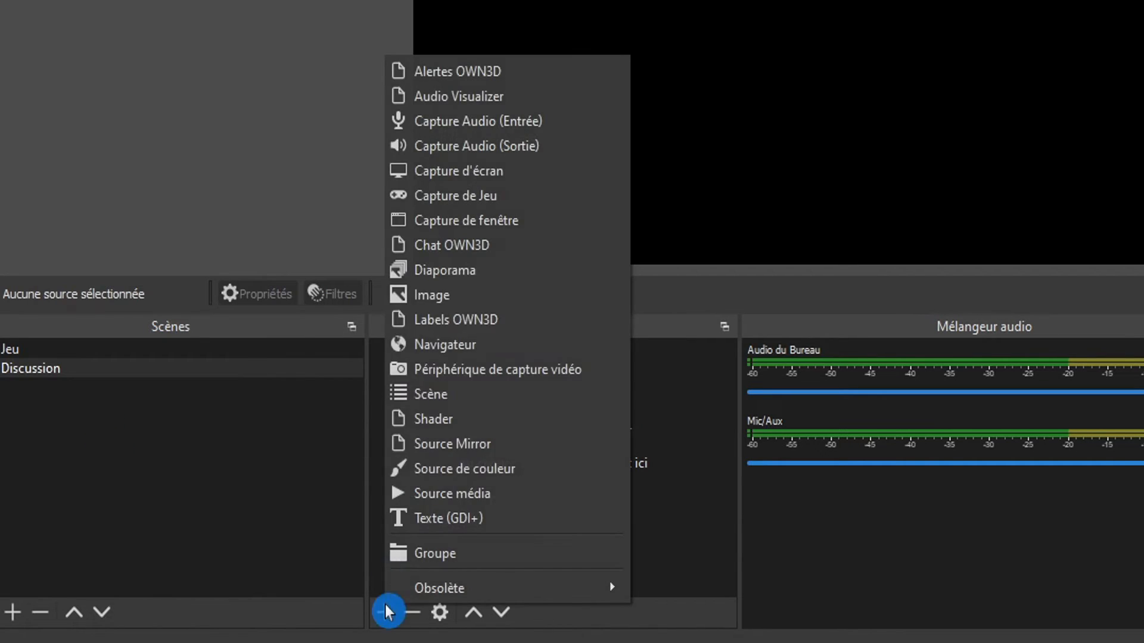
click(437, 302)
text(Overlay Discussion)
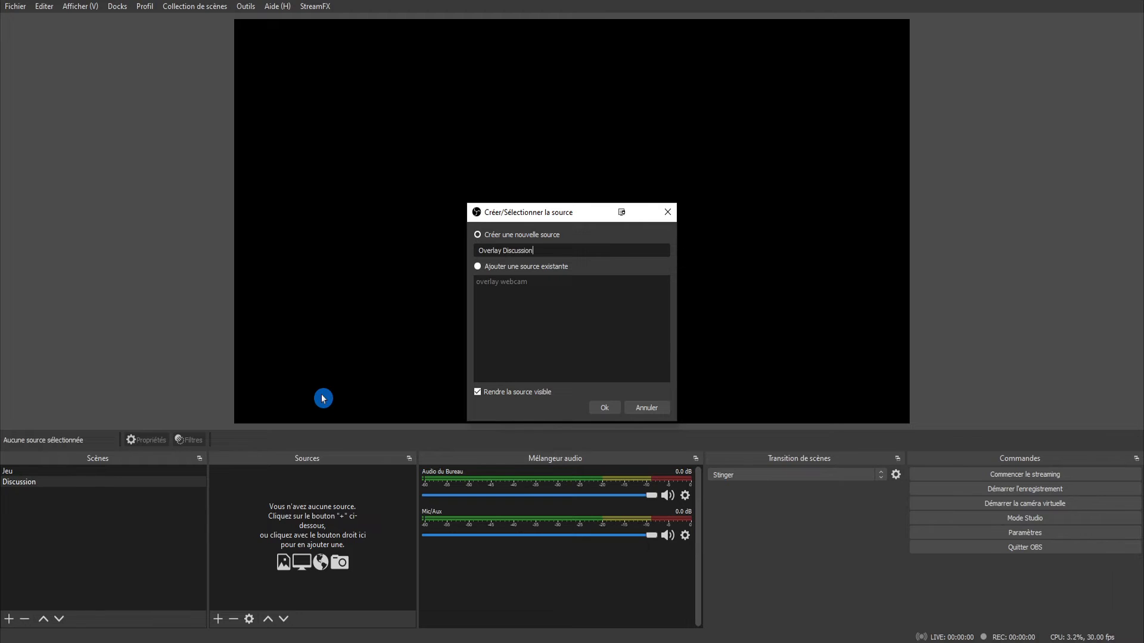
key(Return)
click(785, 447)
double_click(525, 159)
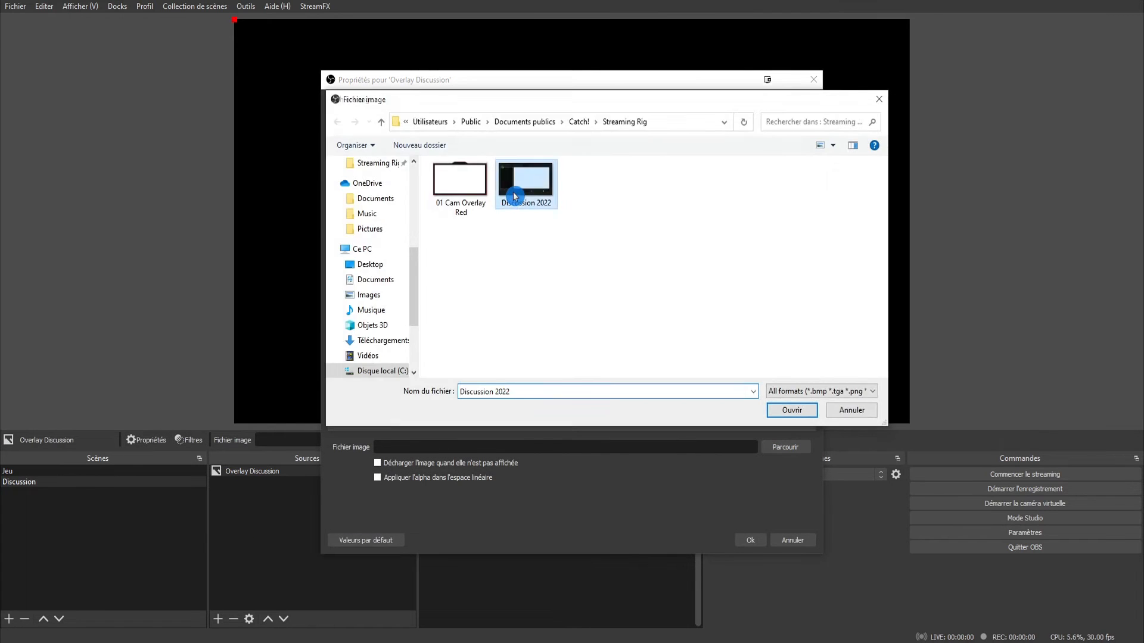
click(750, 540)
click(306, 543)
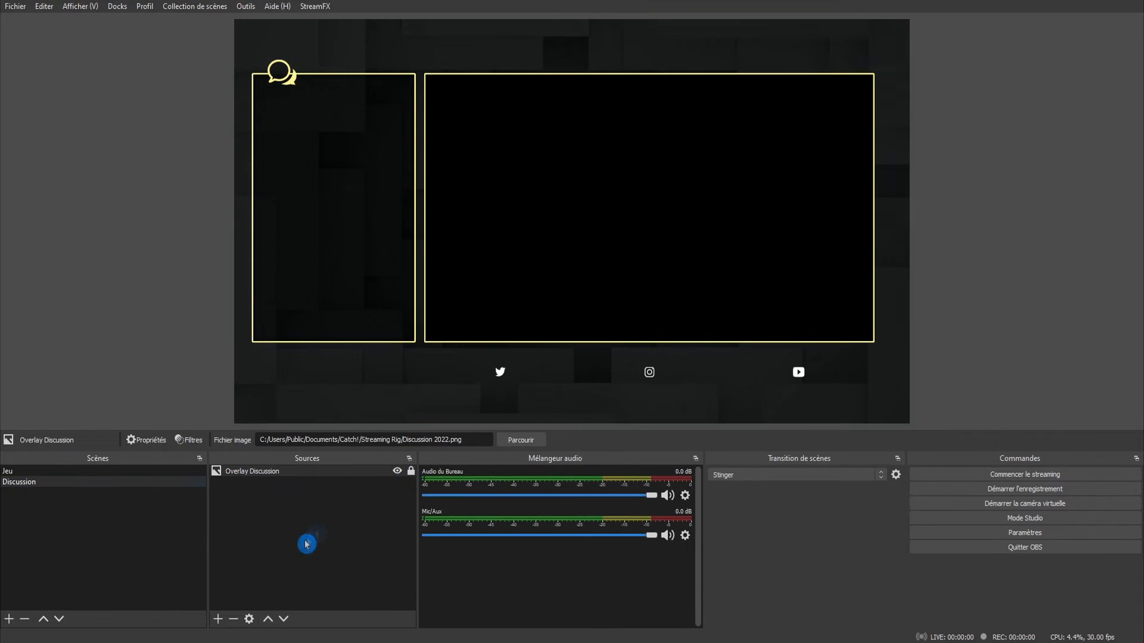
- Add the existing webcam source to the Discussion scene and shrink it to fit the overlay's large frame
click(217, 619)
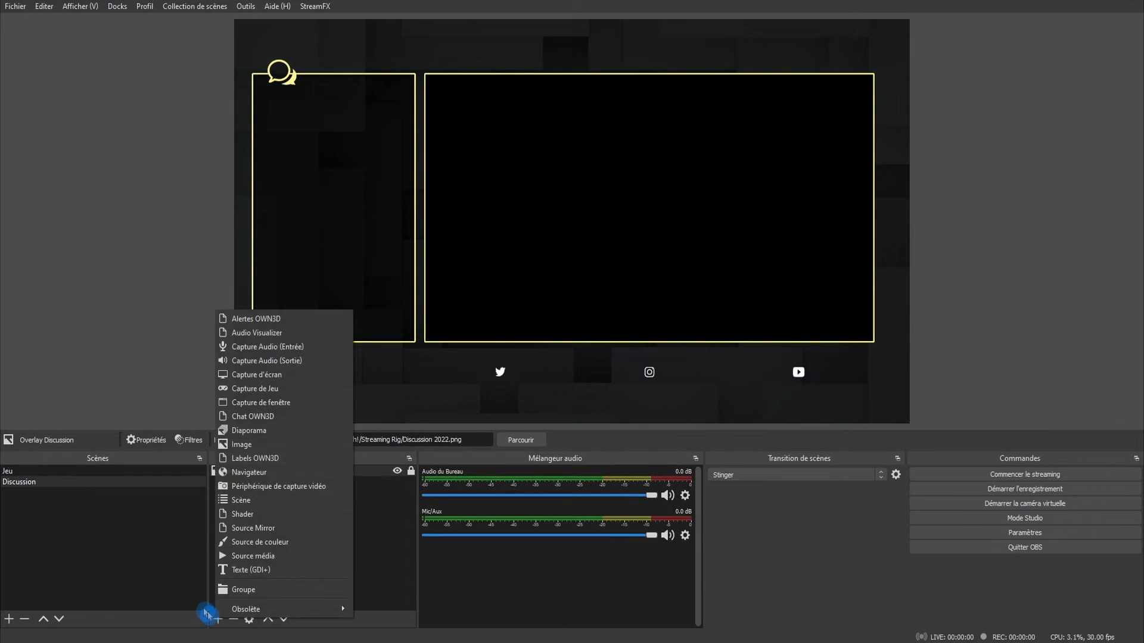
click(300, 487)
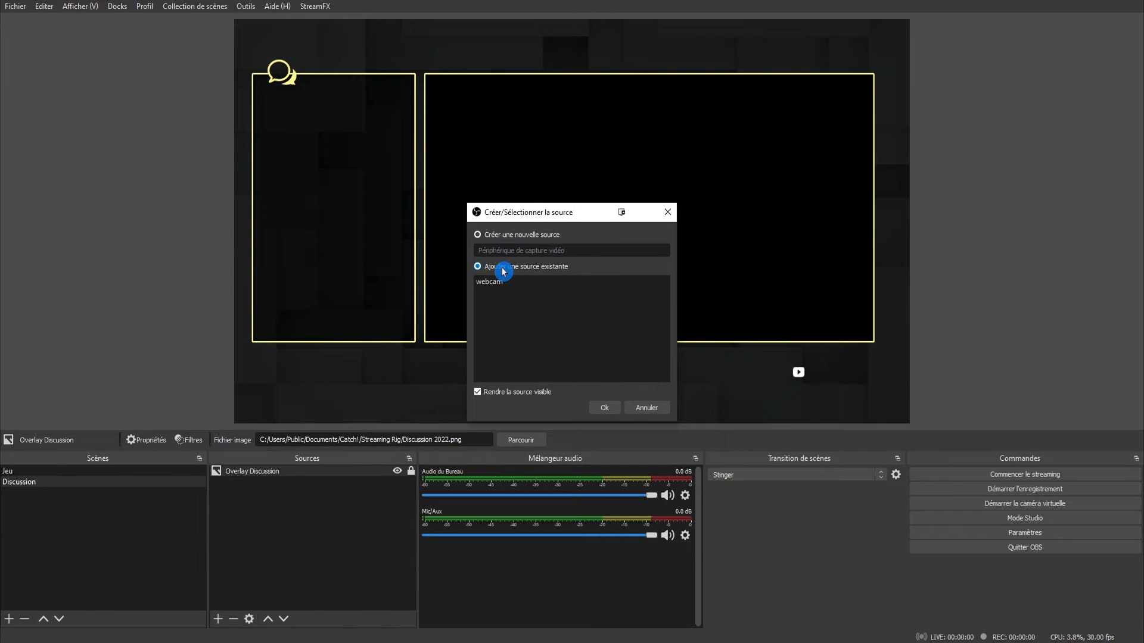
click(500, 282)
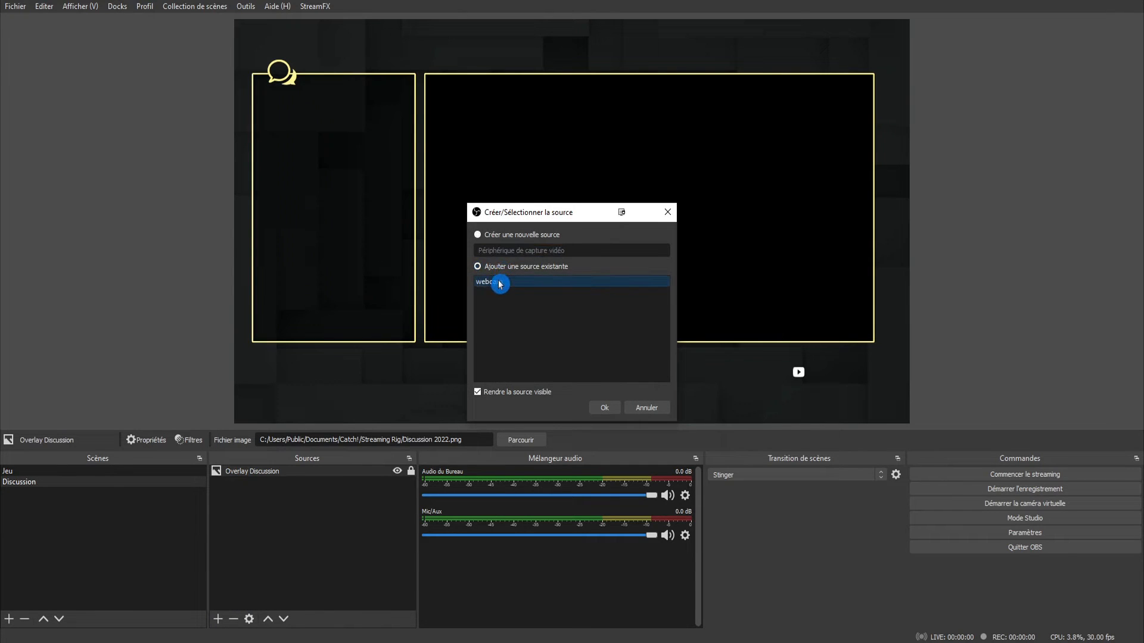
click(598, 409)
drag(235, 422, 424, 343)
- Place the webcam source below Overlay Discussion in the source order and lock it
click(253, 473)
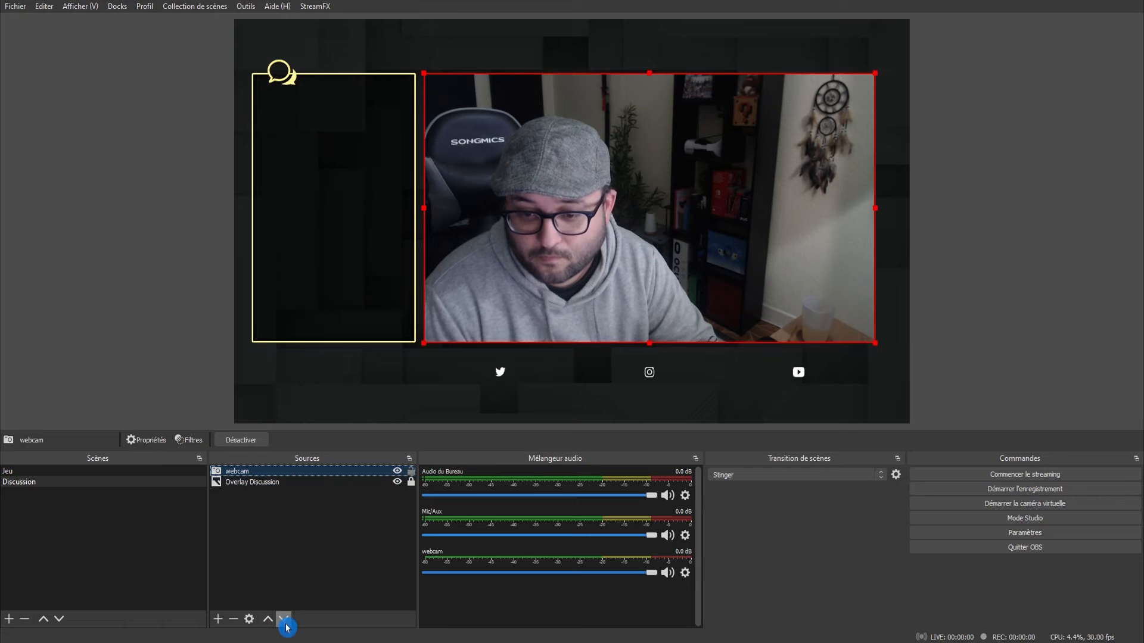
click(286, 620)
click(411, 482)
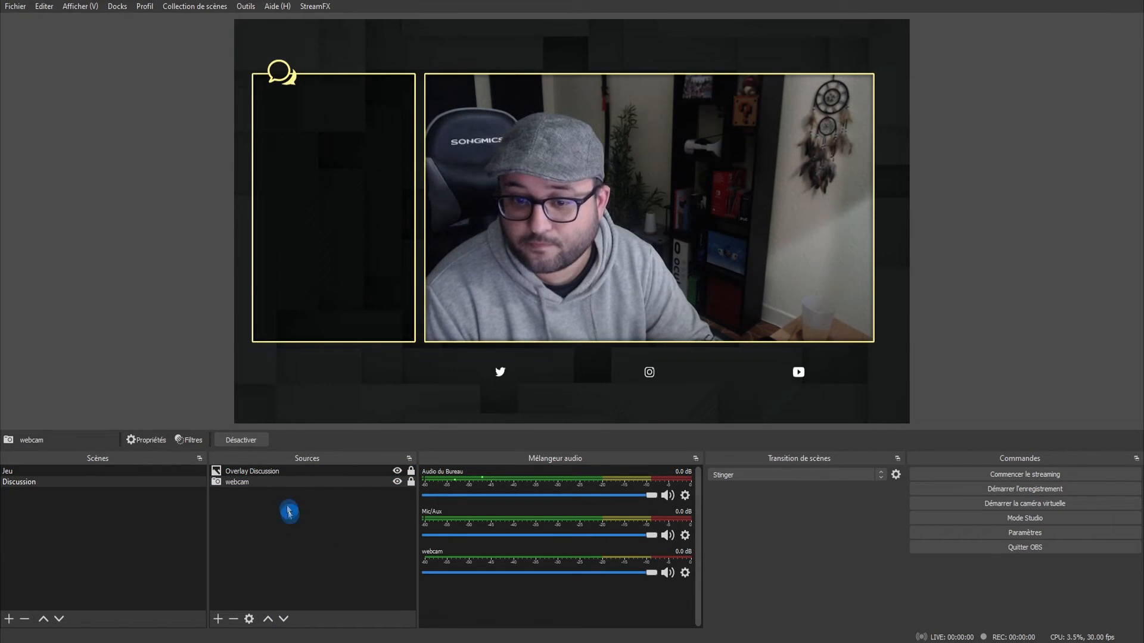
- Move the webcam source above Overlay Discussion and back below it twice to compare the layer order
click(268, 619)
click(285, 622)
click(269, 621)
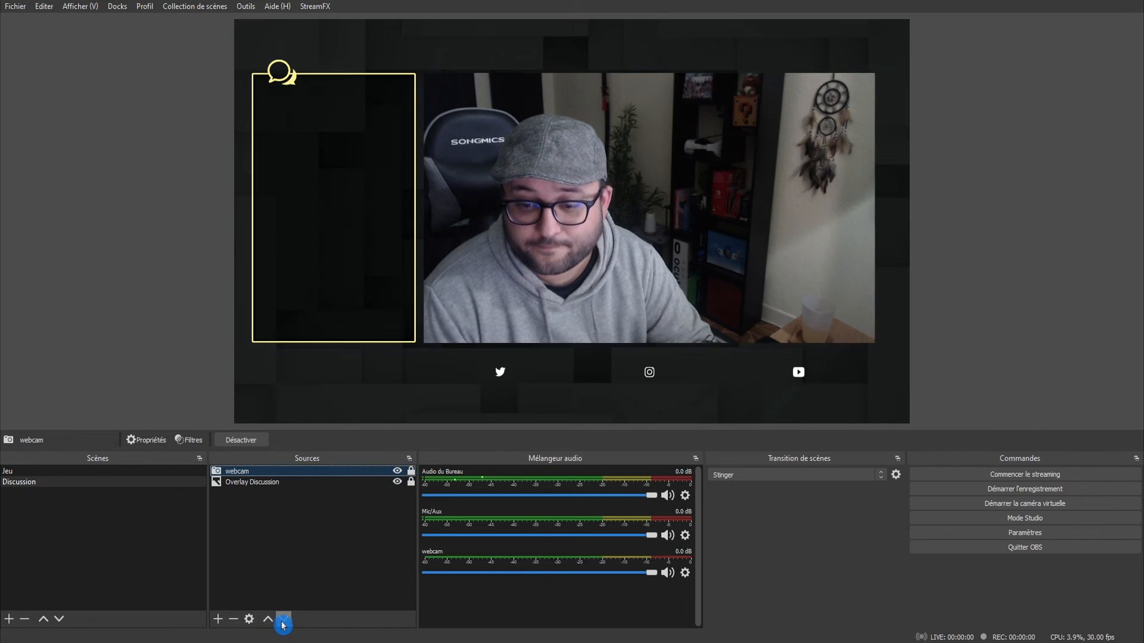
click(284, 621)
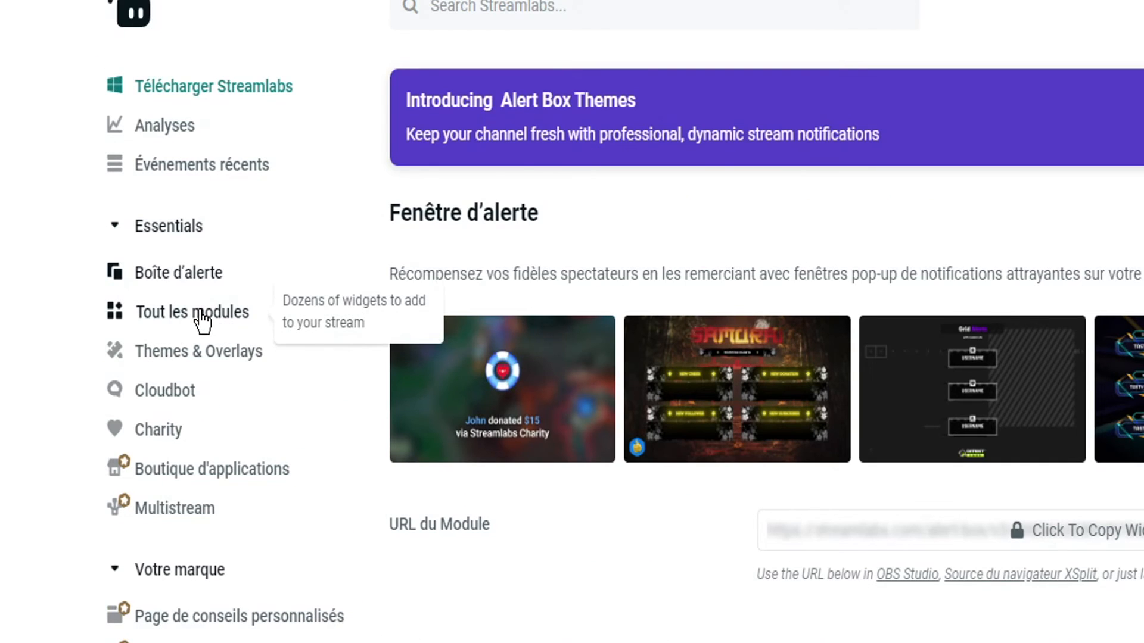
- Open the Chat Box widget from the Streamlabs module gallery and set its theme to Twitch
click(200, 314)
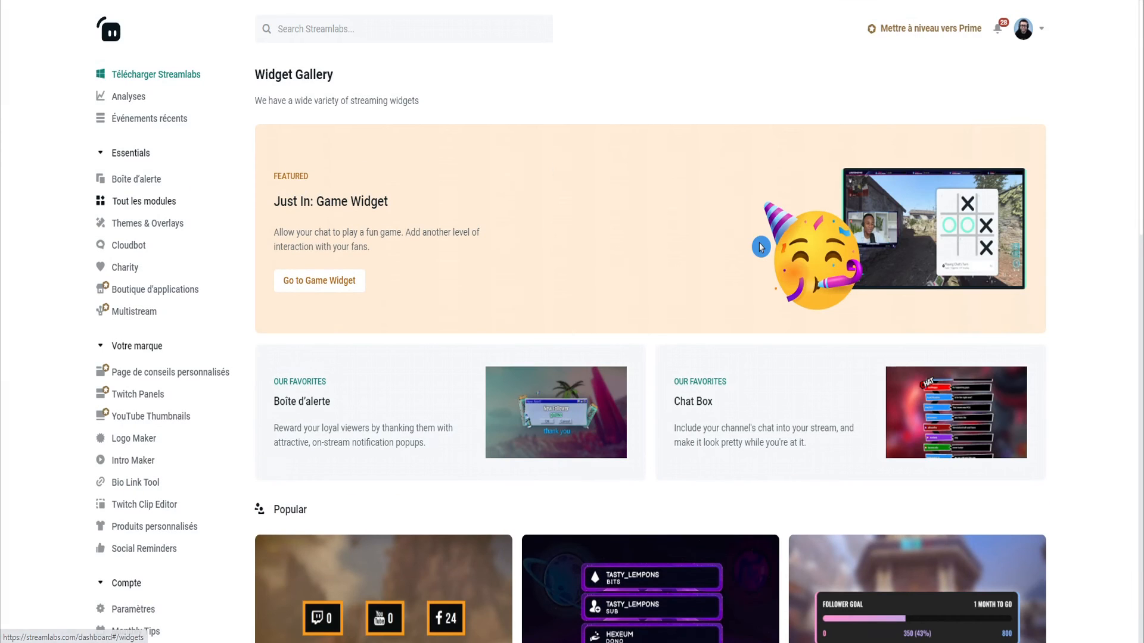
click(784, 416)
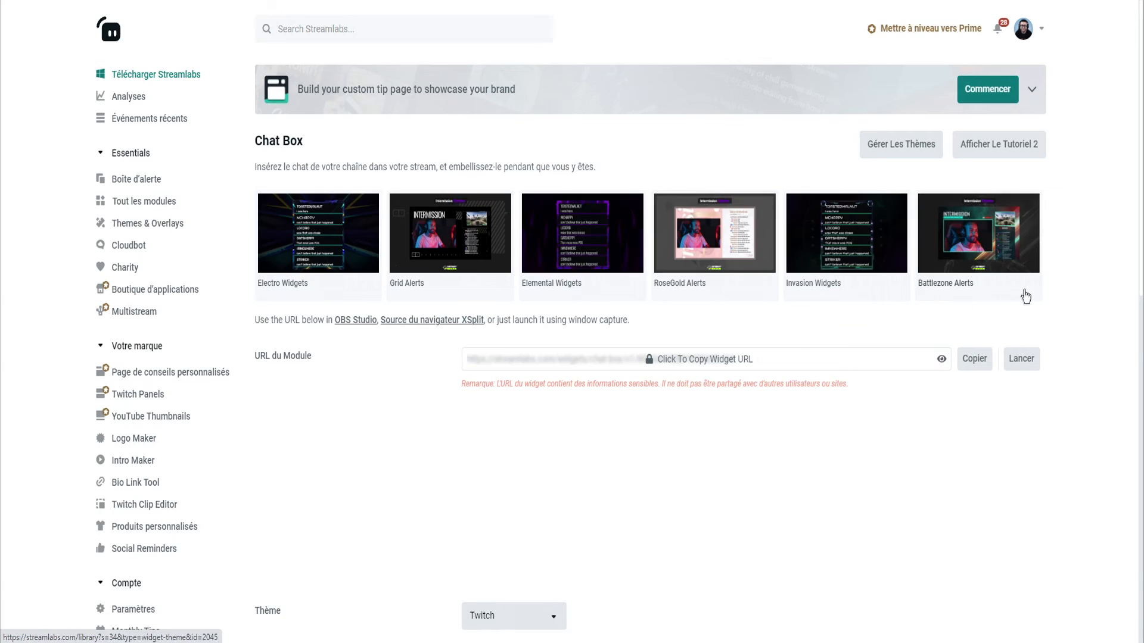
scroll(1061, 304, down, 4)
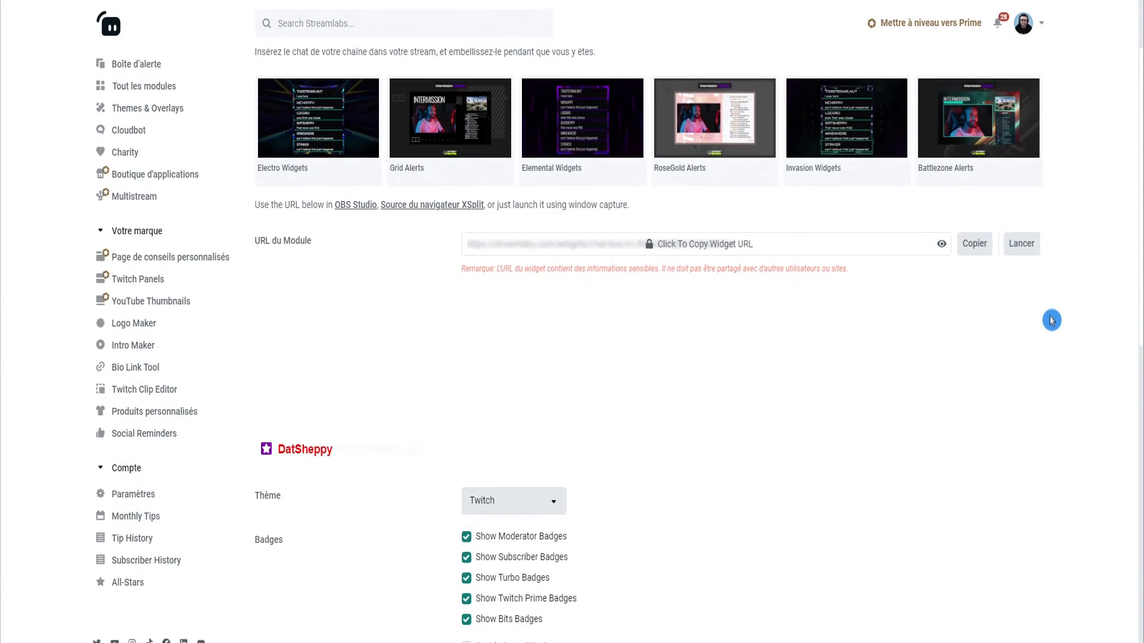
click(559, 392)
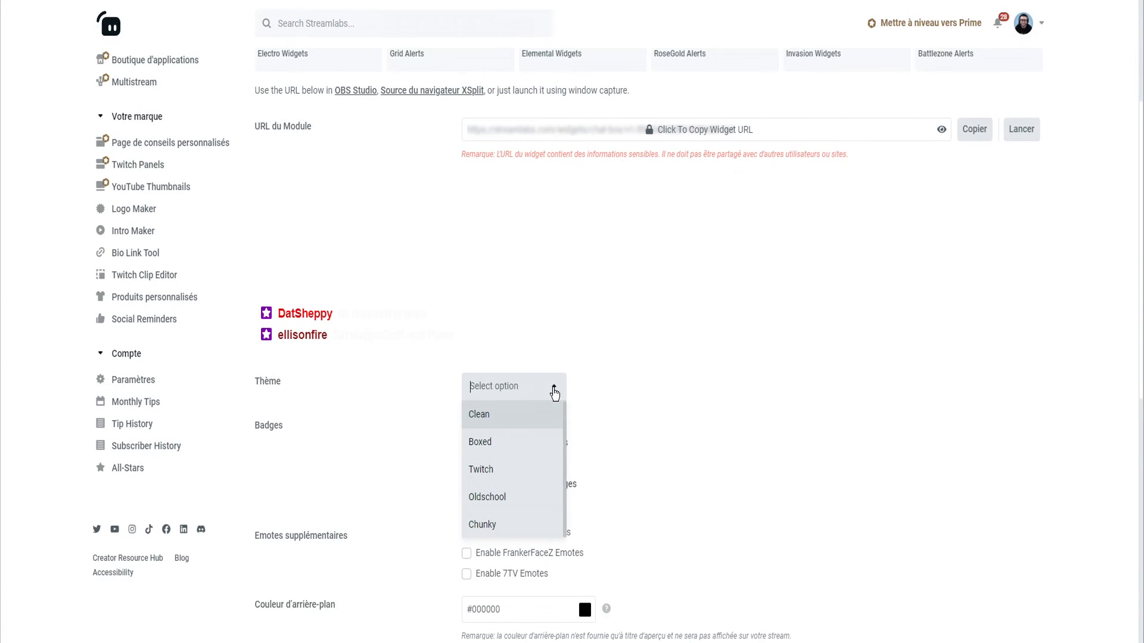
click(480, 469)
- Copy the Chat Box widget URL and paste it into a new OBS Navigateur source named Chat with a width of 450
scroll(974, 363, up, 4)
click(973, 362)
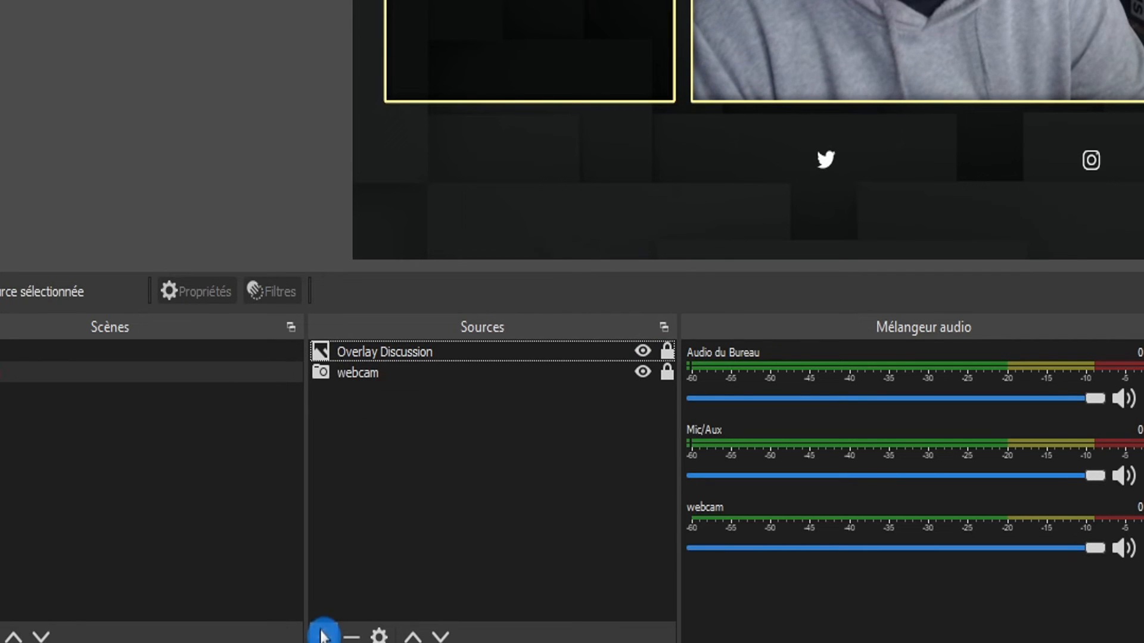
click(323, 635)
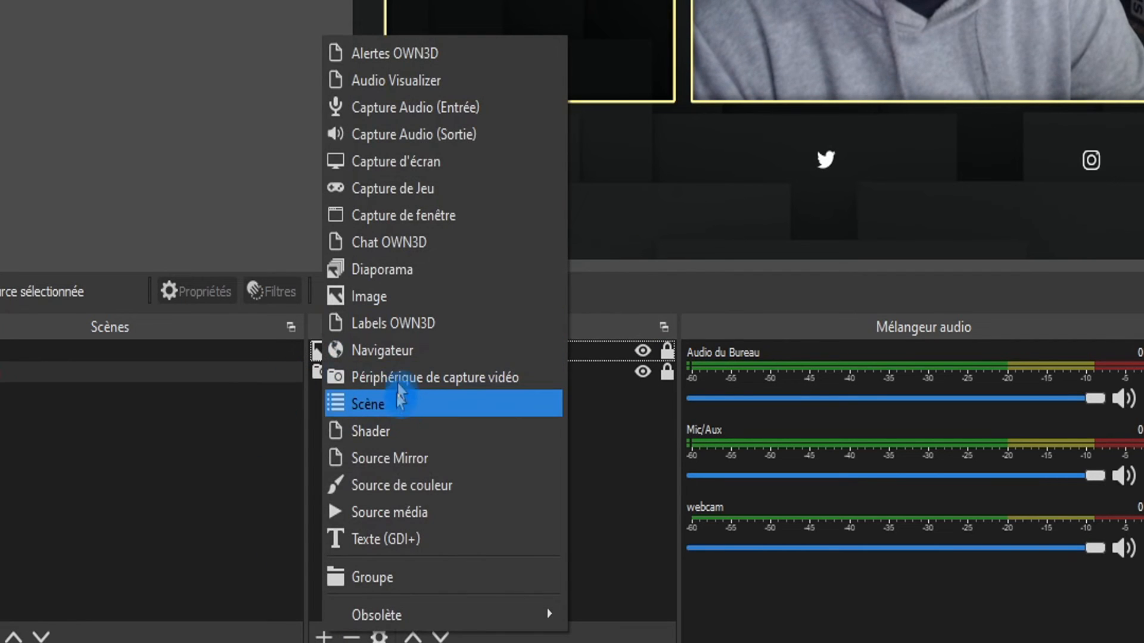
click(403, 351)
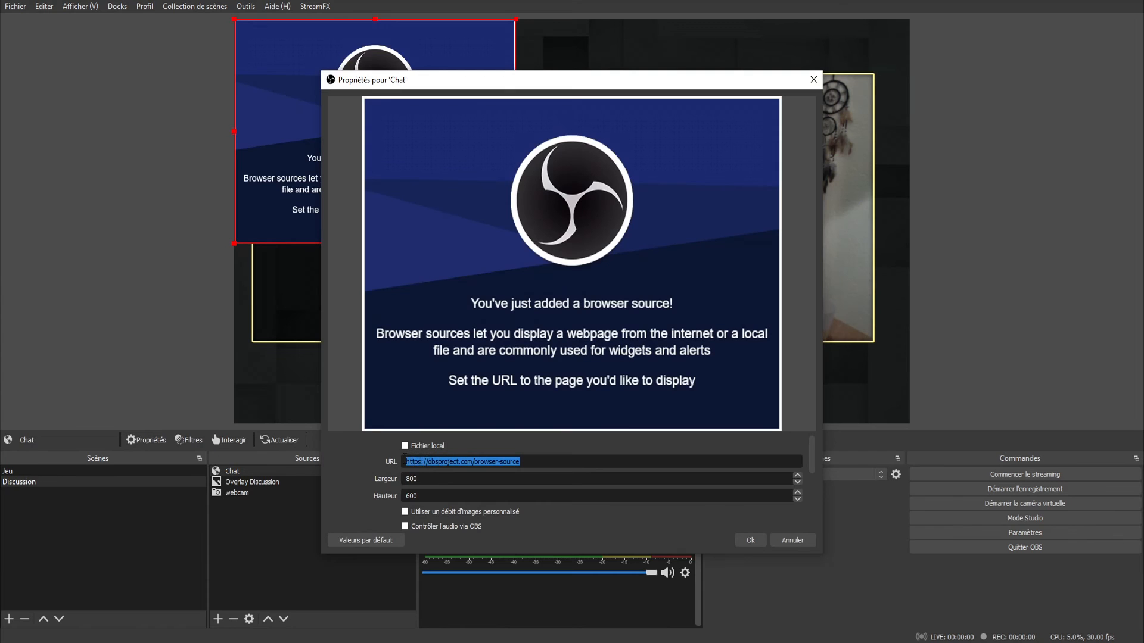
key(ctrl+v)
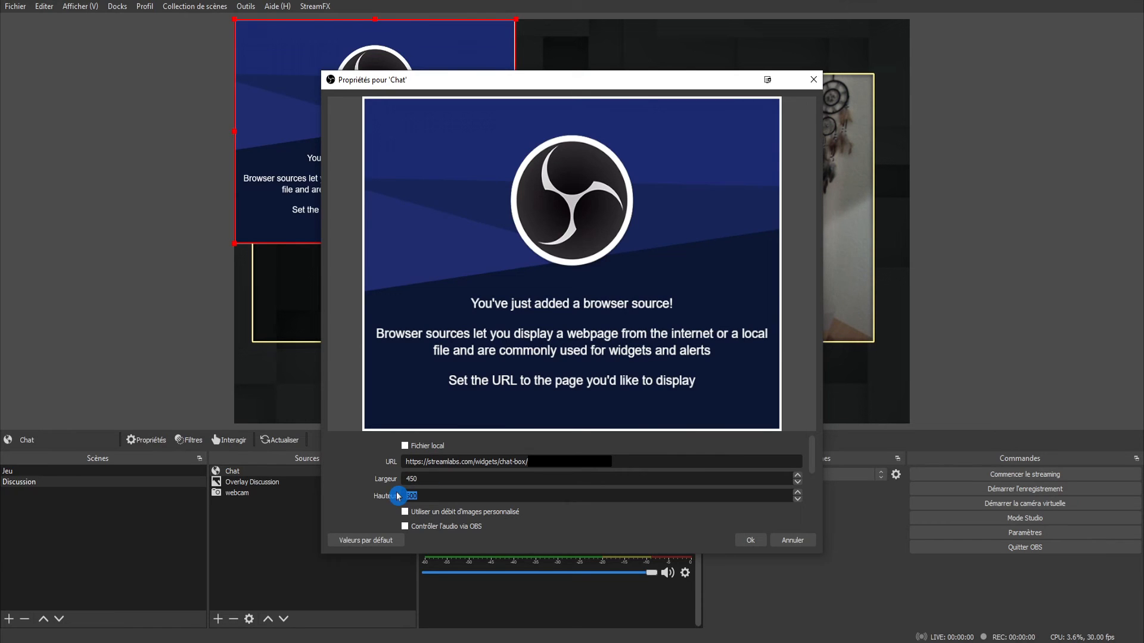
click(732, 539)
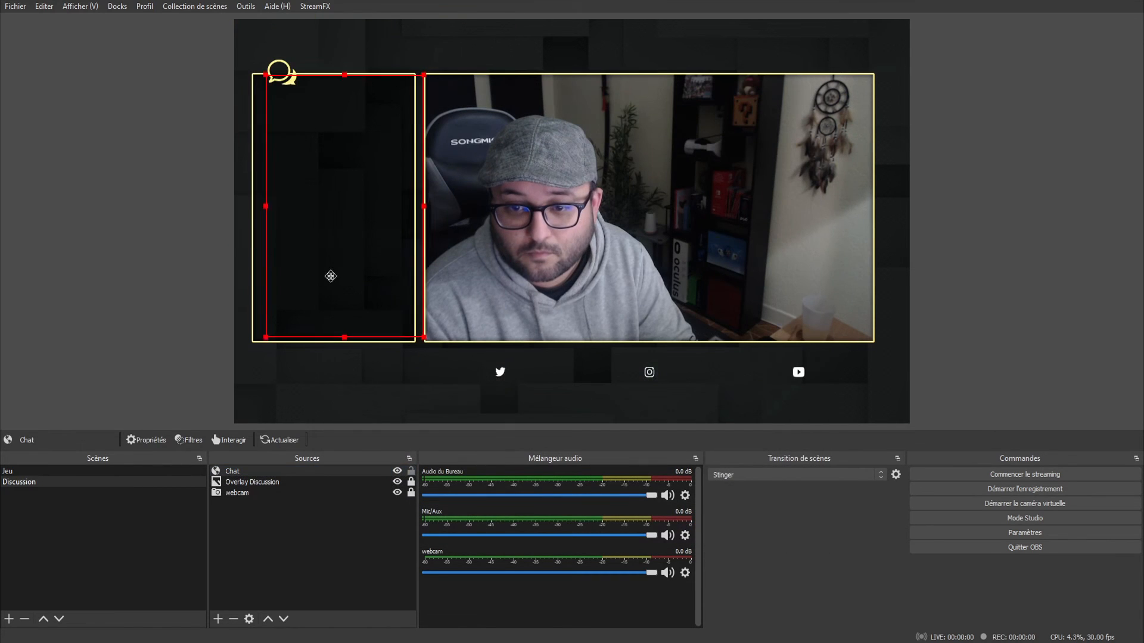
click(411, 470)
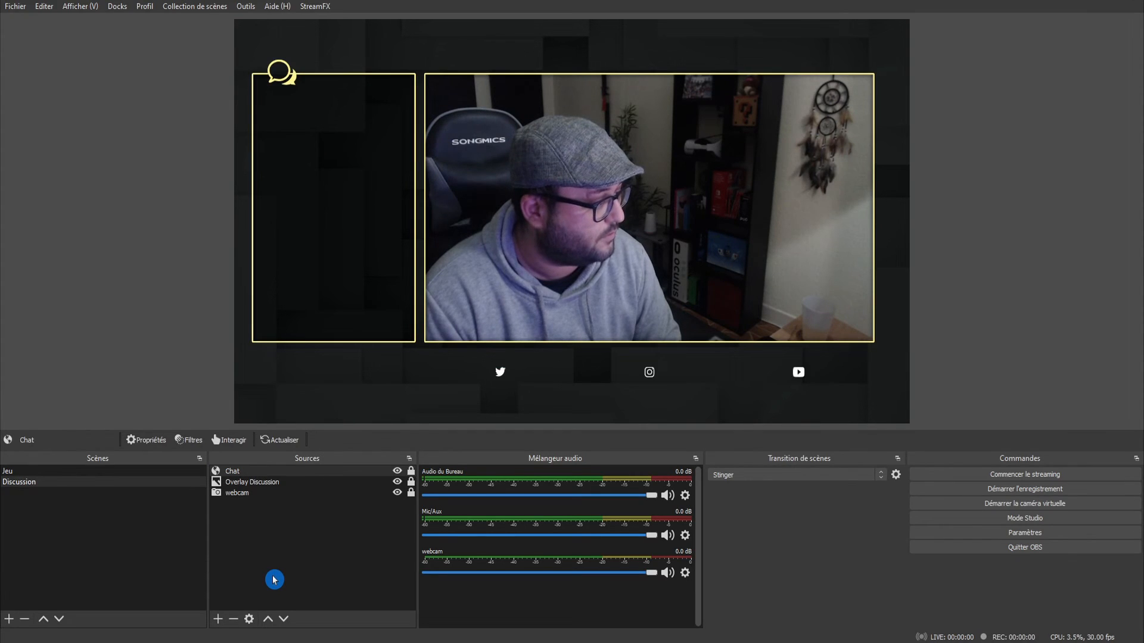
click(220, 619)
click(257, 570)
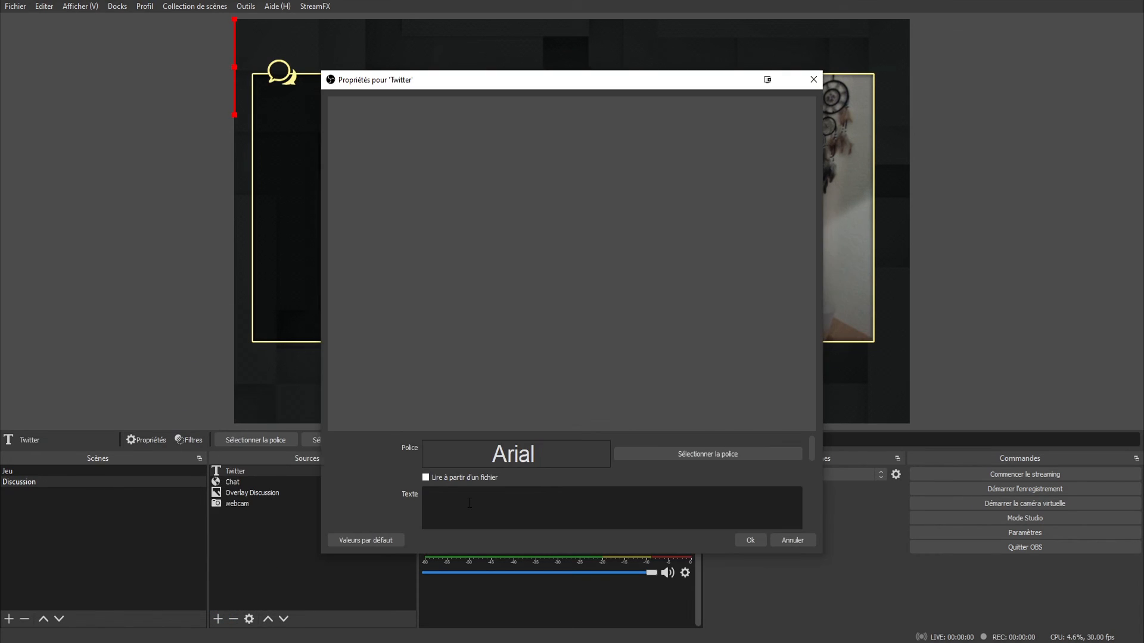
text(@rudledur)
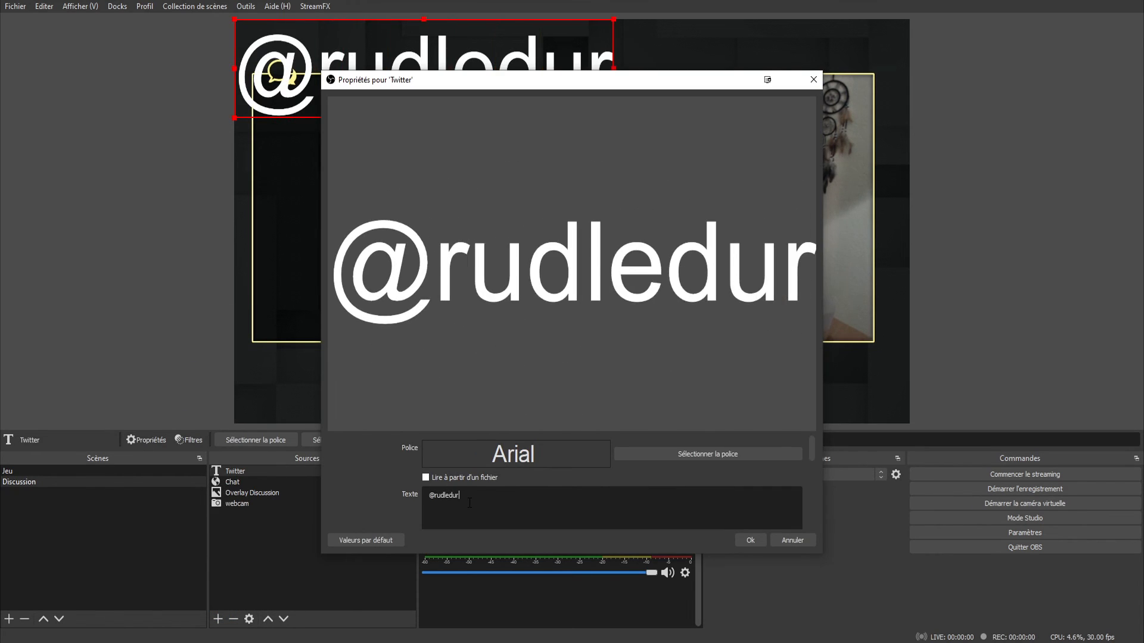
- Change the Twitter text from Arial to a bold, rounded font
click(707, 454)
drag(569, 245, 570, 313)
click(452, 296)
click(648, 422)
drag(811, 449, 813, 500)
click(707, 458)
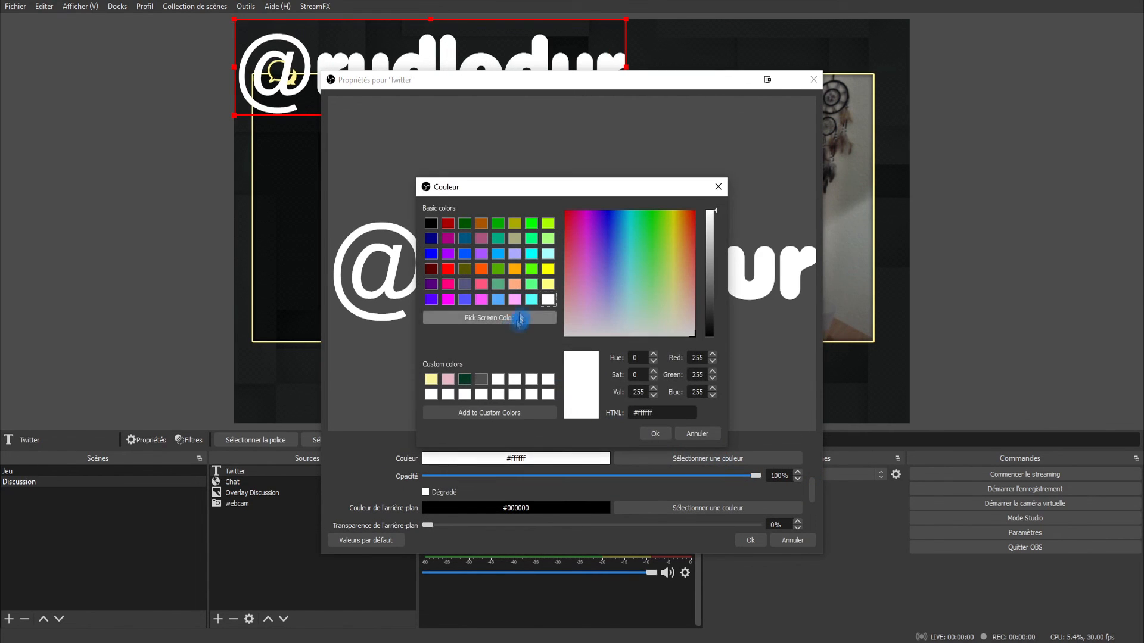
click(481, 299)
click(527, 302)
click(530, 269)
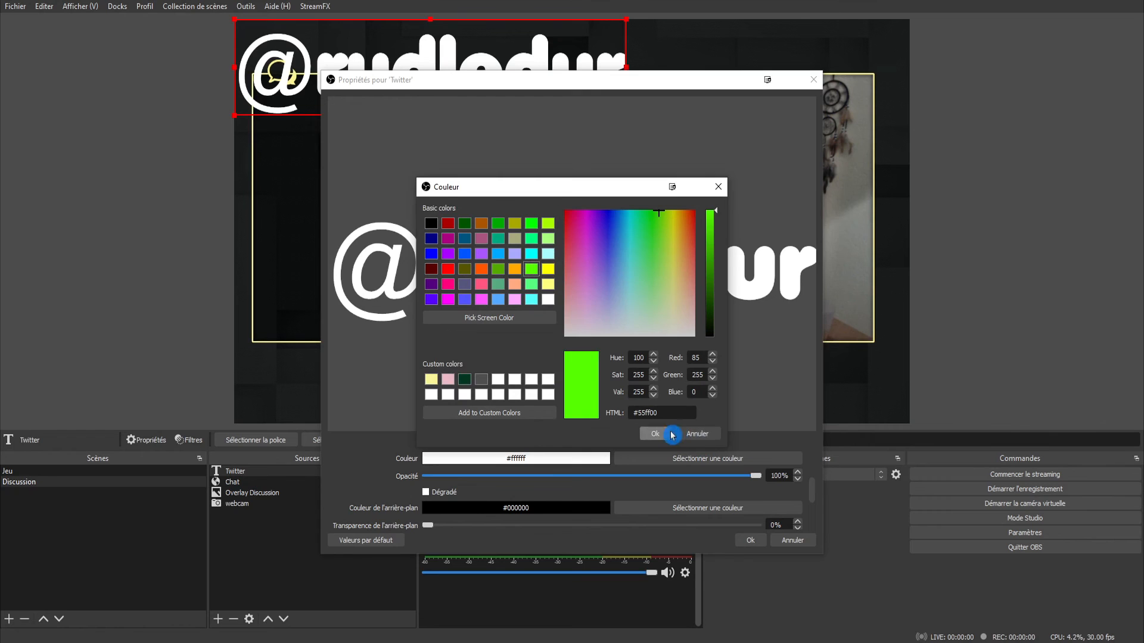
click(696, 433)
- Accept the text properties, shrink the Twitter handle and place it centred just below the Twitter icon
click(750, 540)
drag(625, 114, 507, 388)
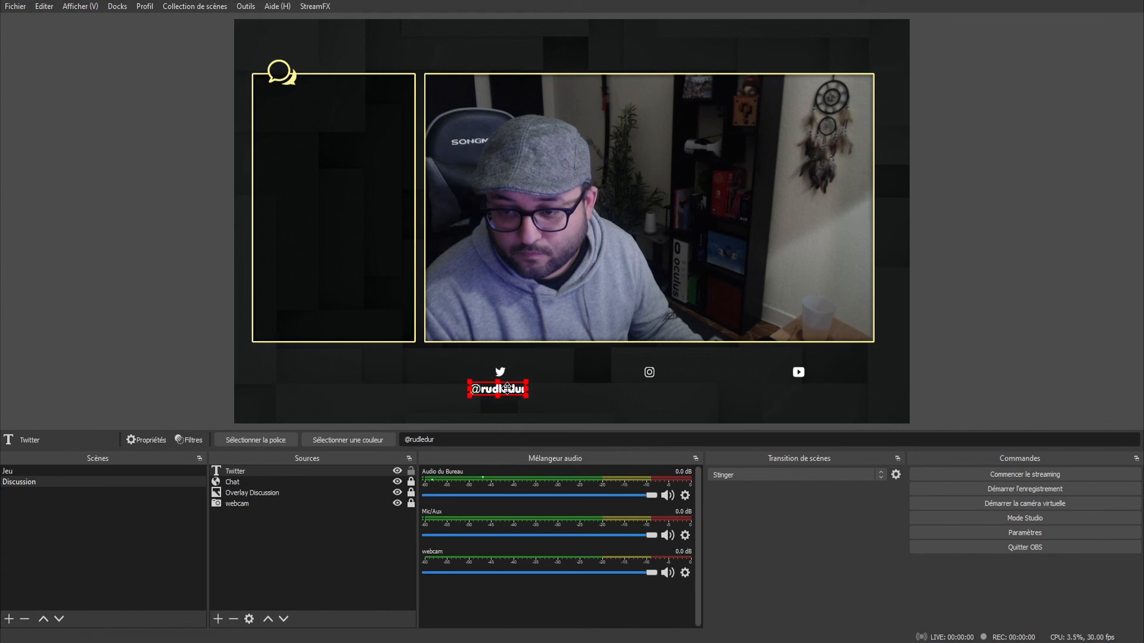
- Duplicate the Twitter text source as an independent copy and move the copy below the Instagram icon
right_click(231, 471)
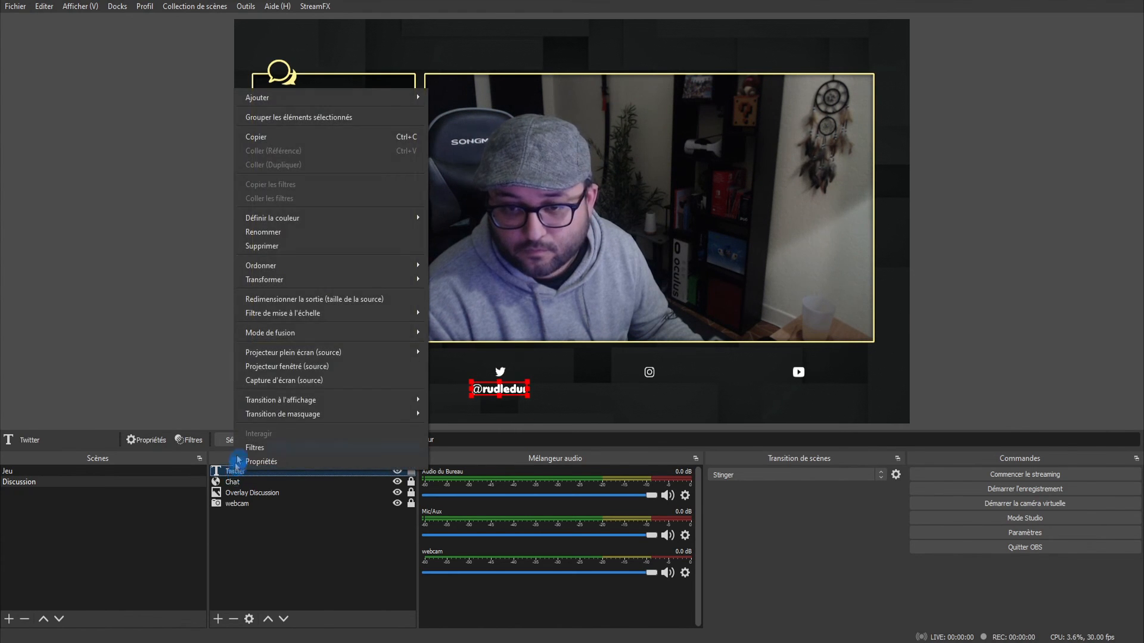
click(405, 137)
right_click(261, 536)
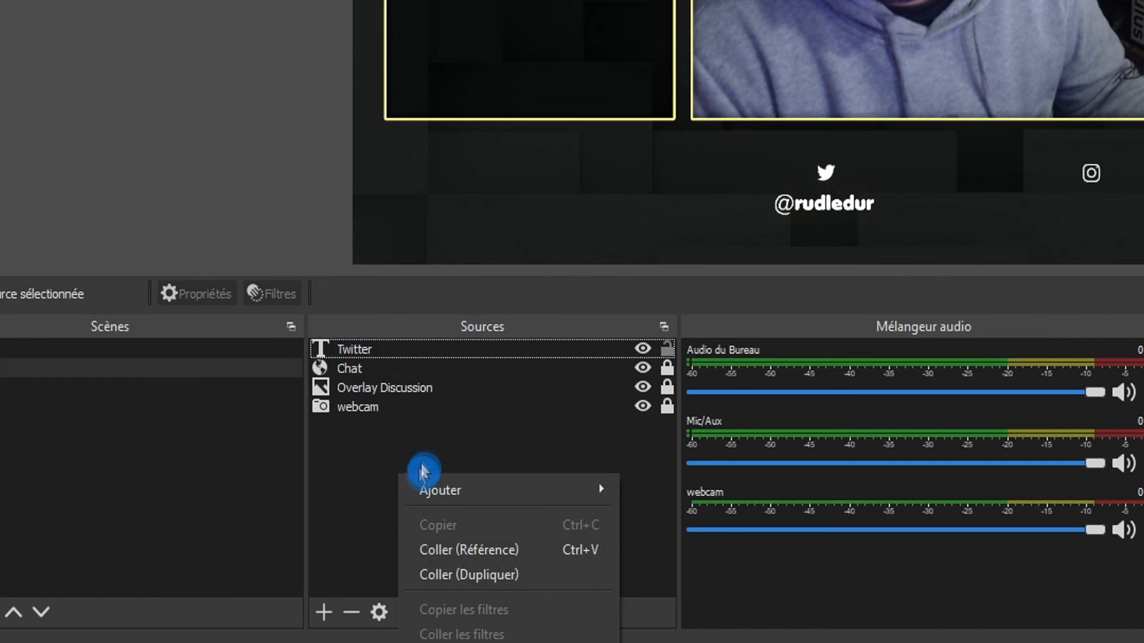
click(489, 577)
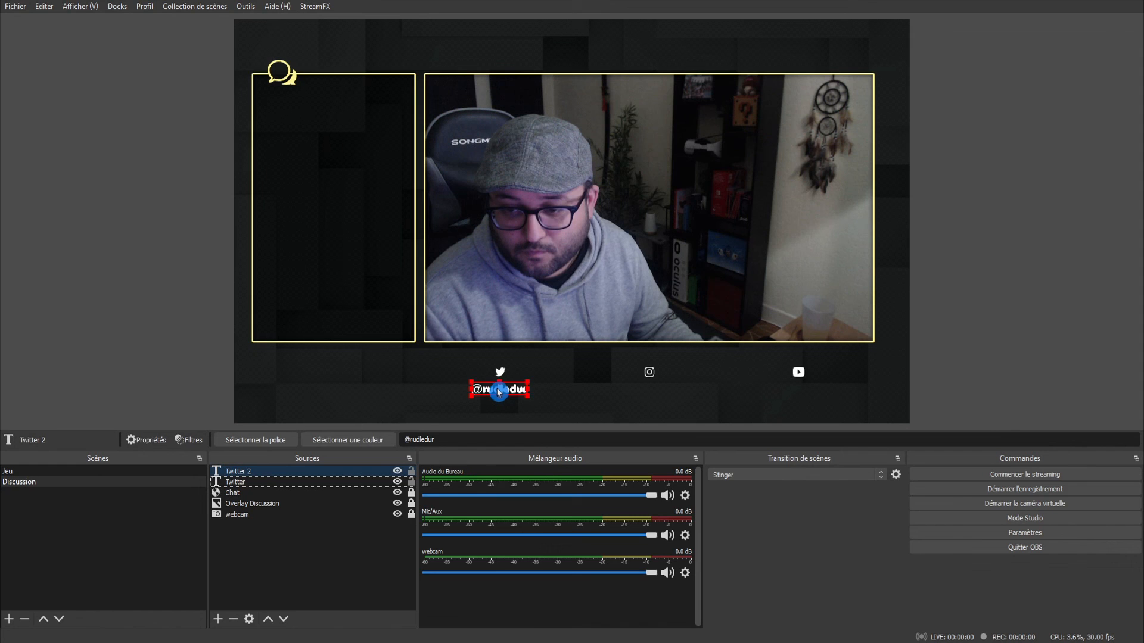
drag(499, 392, 638, 391)
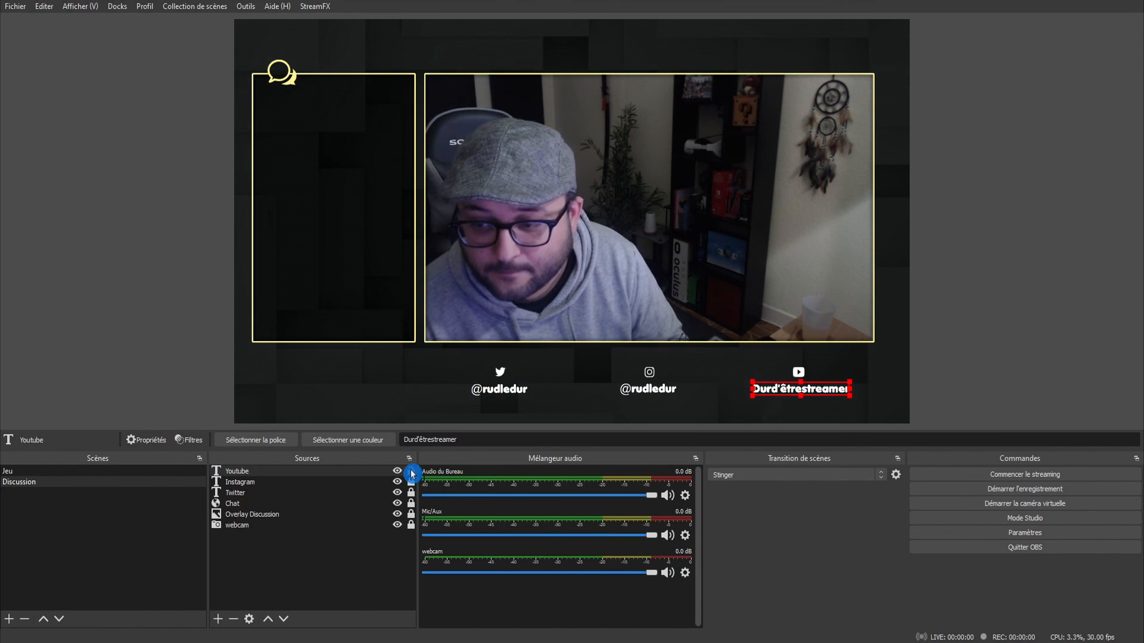
click(332, 577)
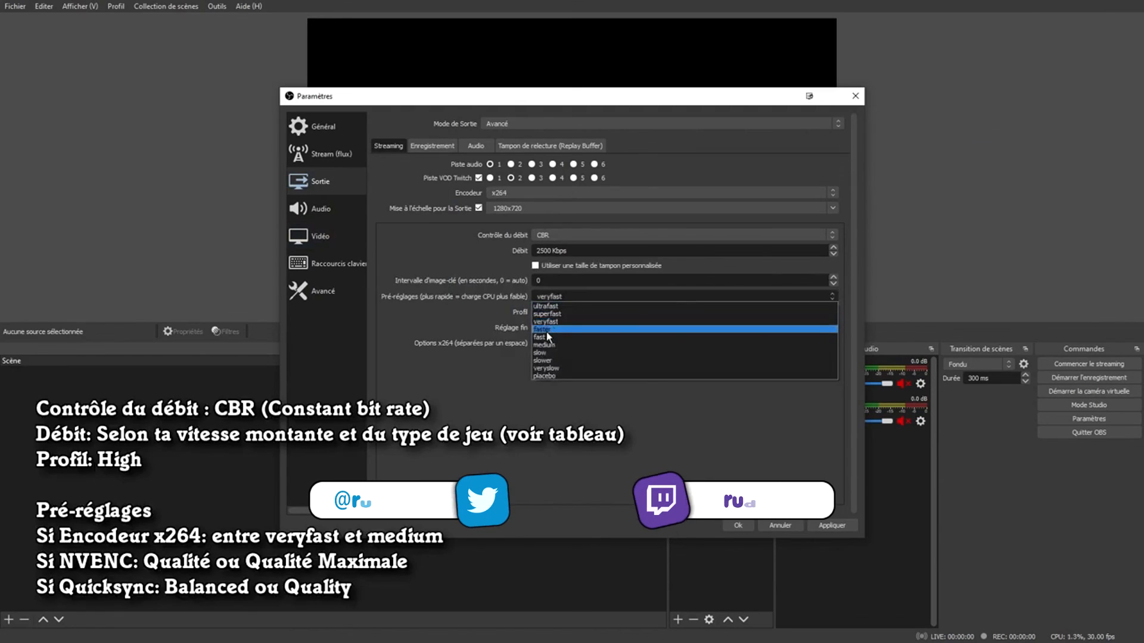
- Try the faster x264 encoder preset in the streaming output settings and return it to veryfast
click(545, 331)
click(559, 297)
click(546, 321)
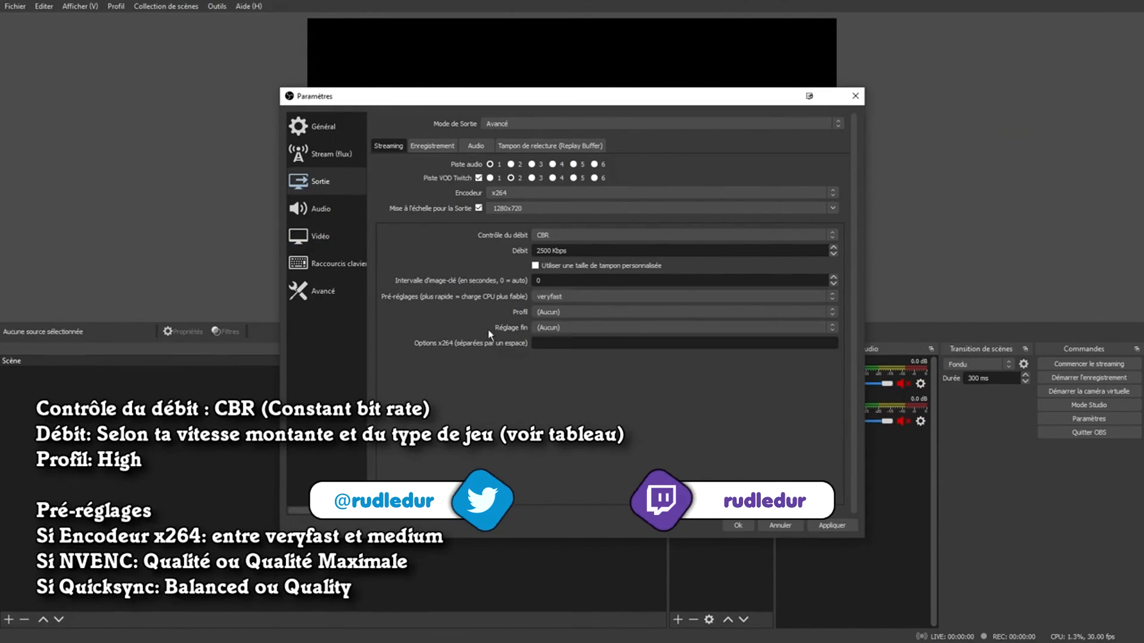
click(544, 296)
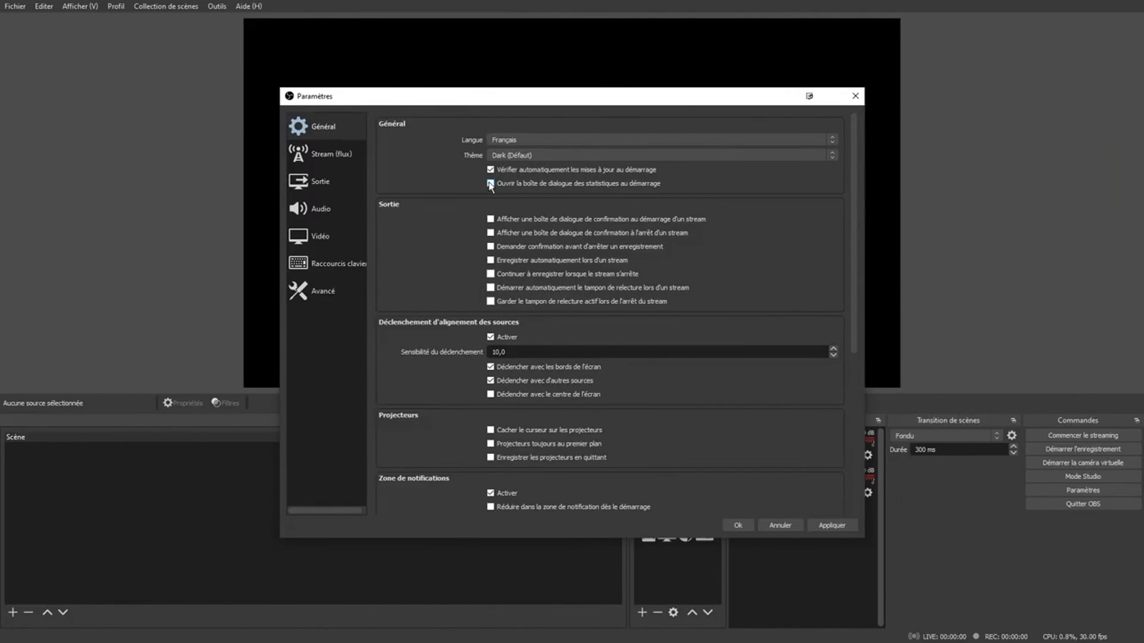
- Enable opening the statistics dialog at startup in the general settings
click(490, 184)
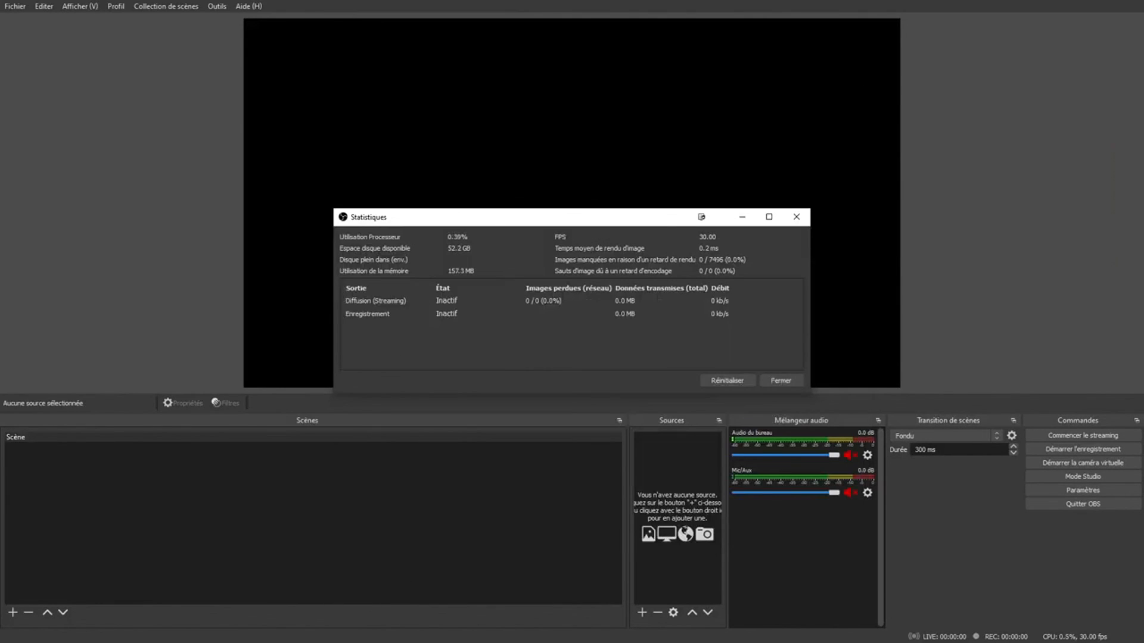